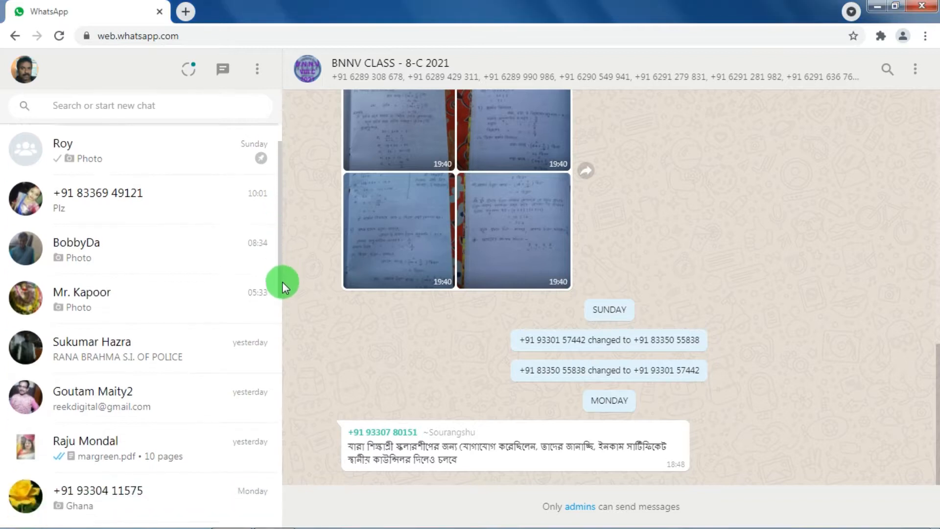
View the hand-drawn board sketch photo in the contact's chat at full size and try to save it as a JPEG image
left_click(168, 361)
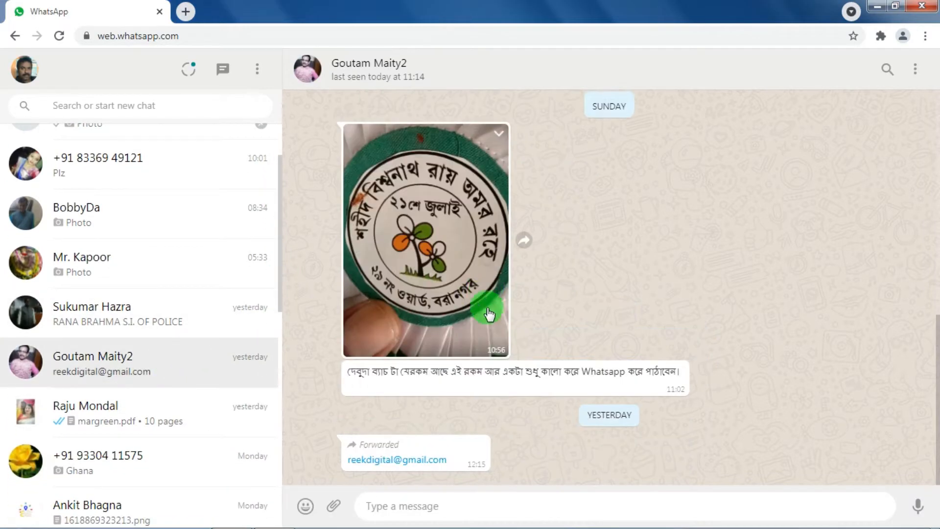
scroll(487, 316, "up", 10)
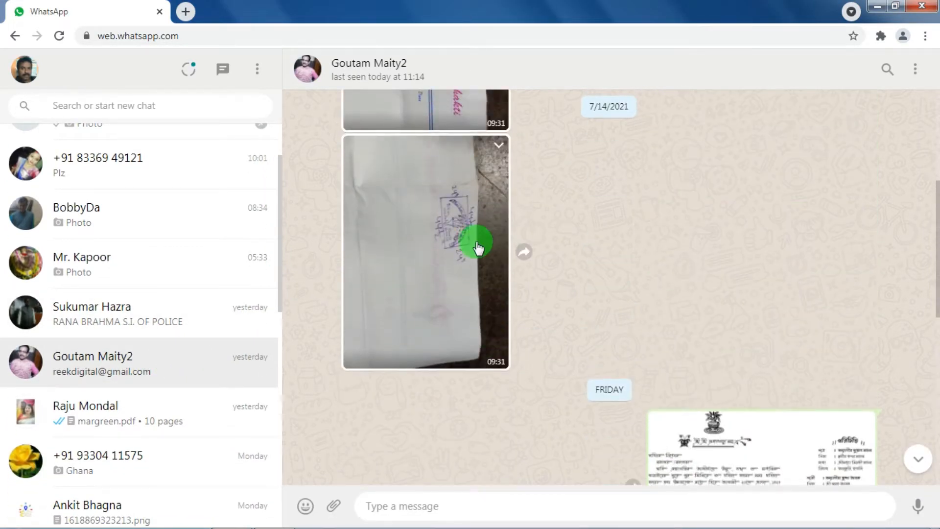
left_click(471, 238)
left_click(515, 247)
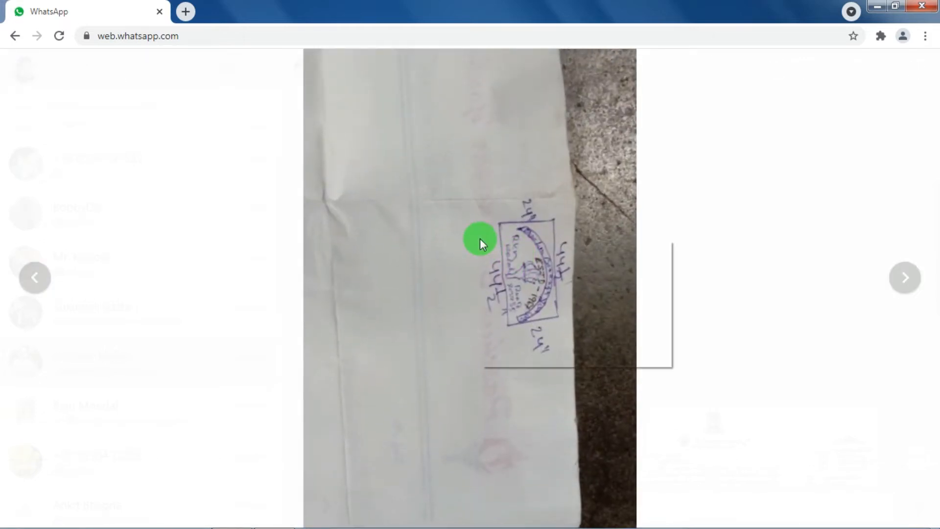
left_click(510, 260)
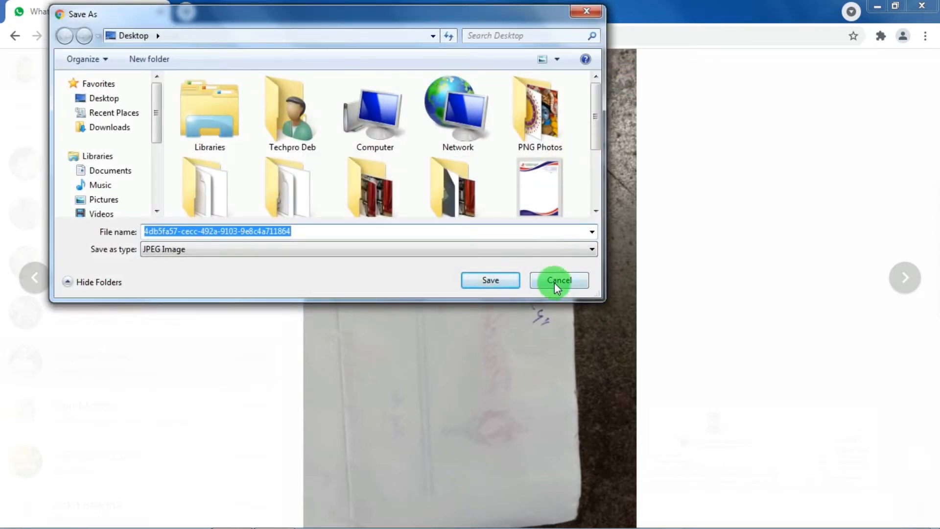
left_click(554, 280)
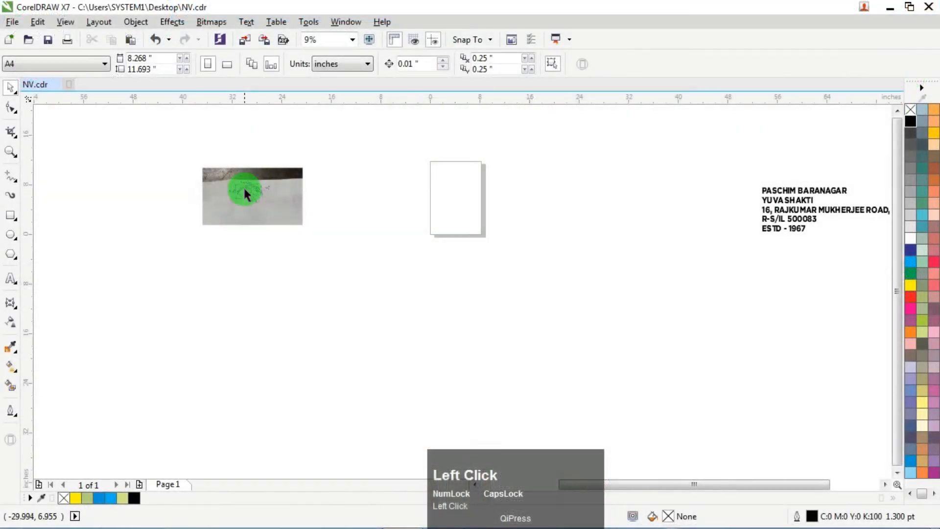
Switch to NV.cdr in CorelDRAW and set a custom page size of 44.5 by 24 inches to match the sketch
scroll(244, 195, "up", 5)
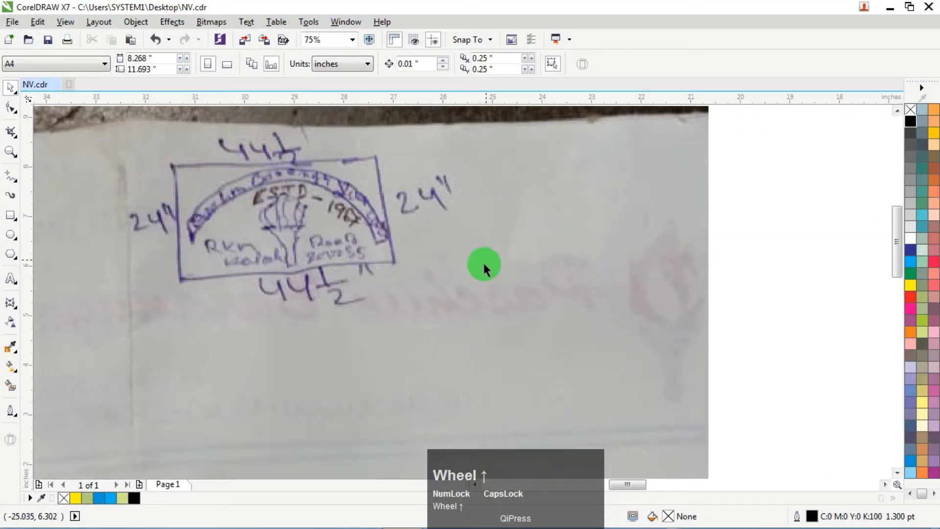
left_click_drag(434, 294, 455, 336)
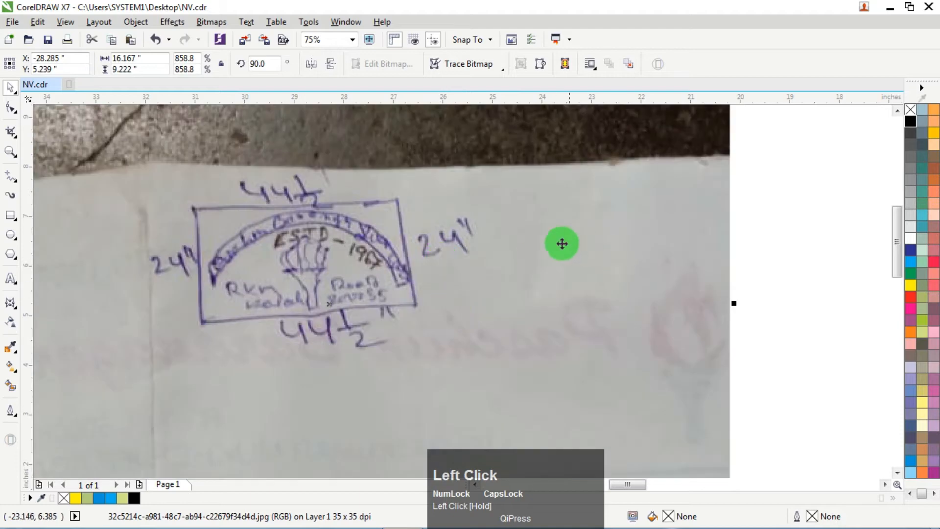
left_click(808, 174)
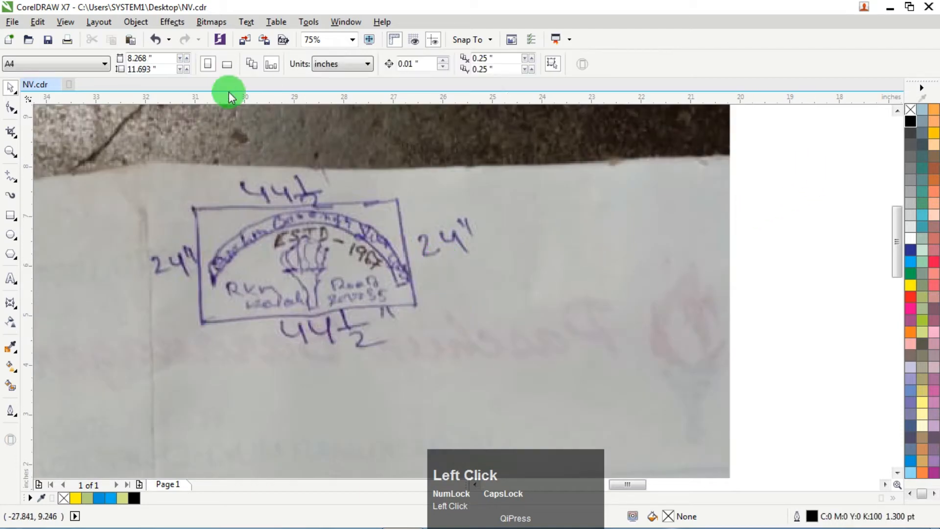
left_click(164, 57)
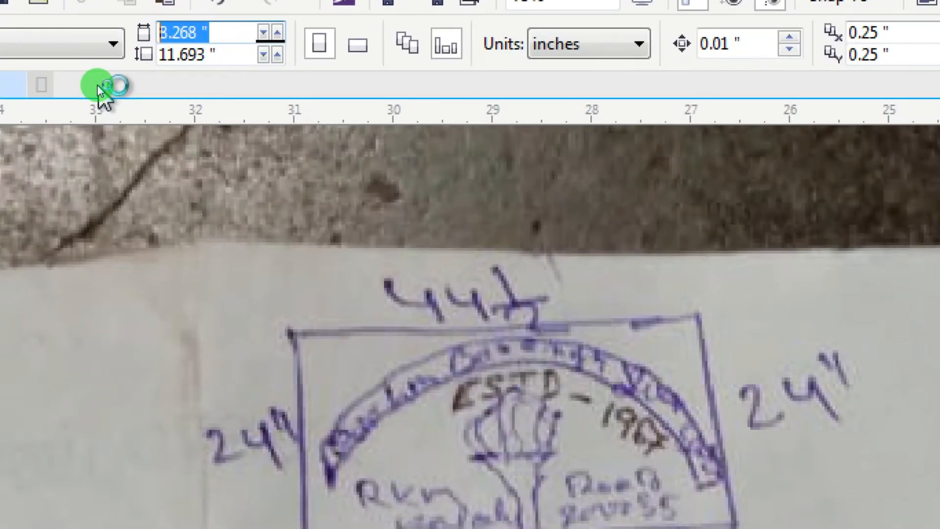
type("44.5")
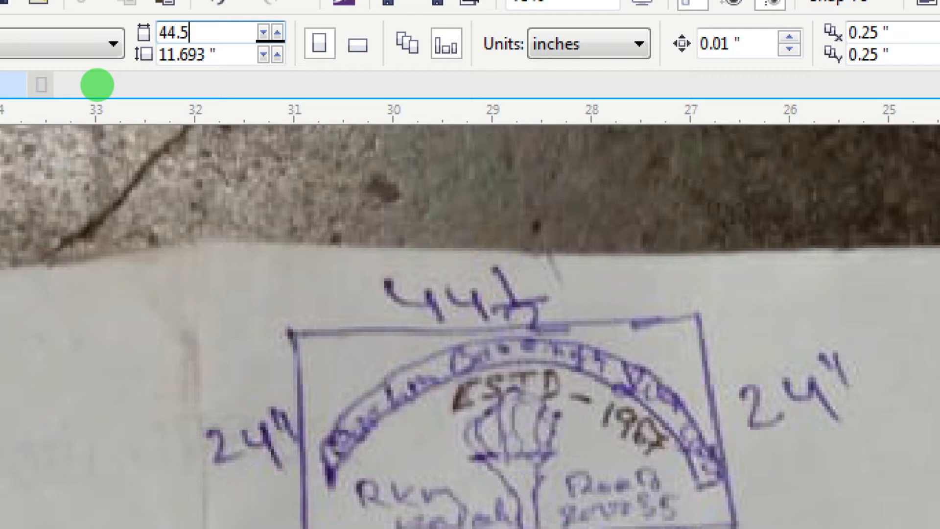
key("Tab")
type("24")
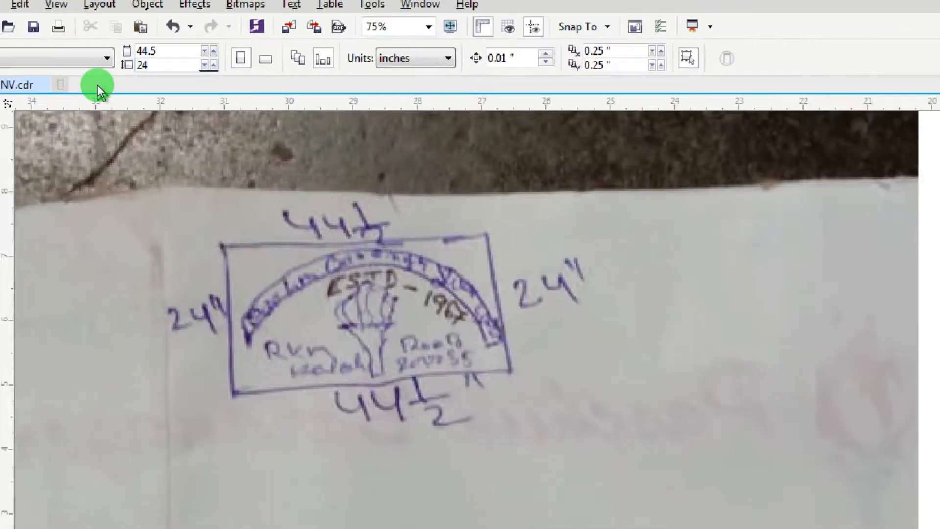
key("Return")
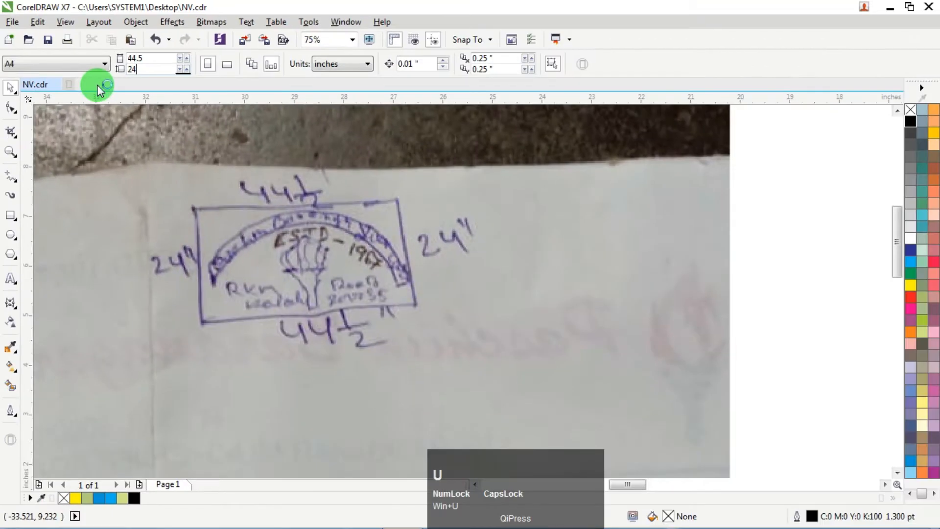
Move the sketch photo from beside the page to the empty area above the page's upper right corner
scroll(319, 216, "down", 1)
scroll(322, 216, "up", 1)
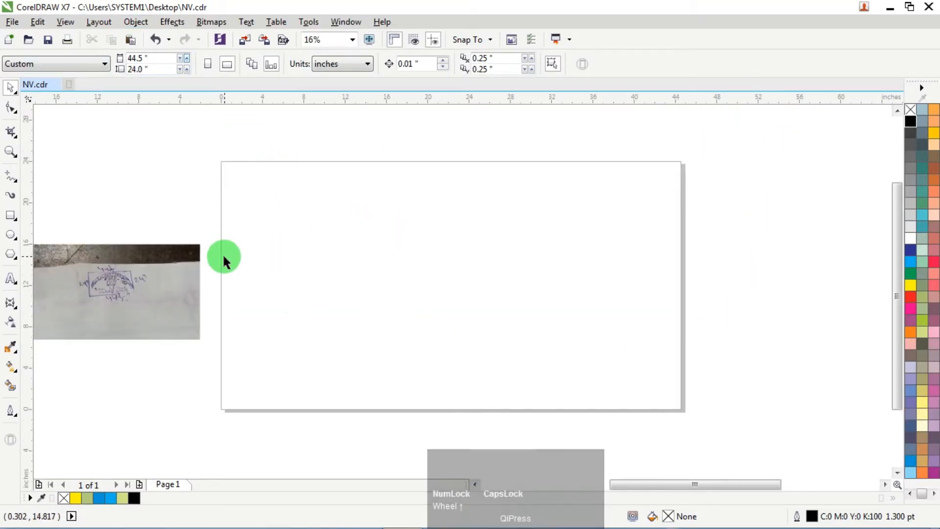
scroll(222, 257, "down", 1)
left_click_drag(181, 257, 487, 139)
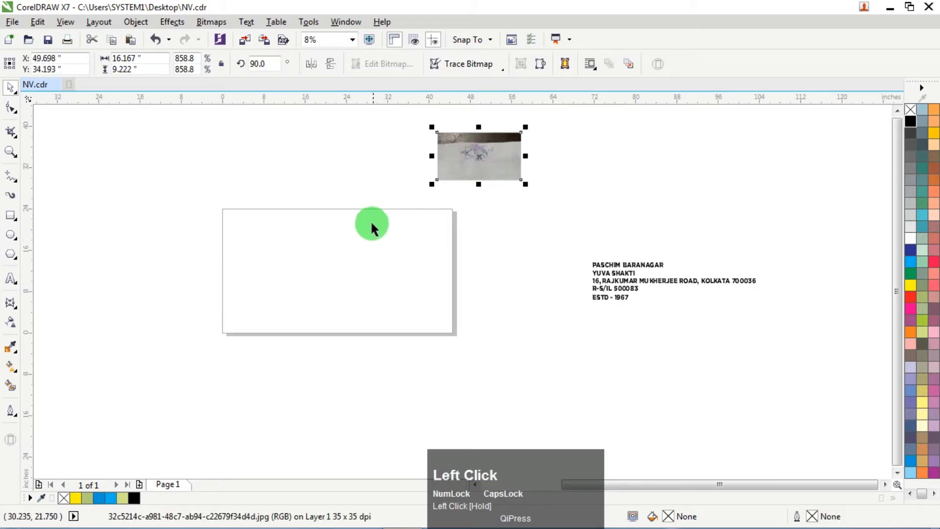
Create a page-sized rectangle of 44.5 by 24 inches, fill it with yellow and remove its outline
double_click(10, 218)
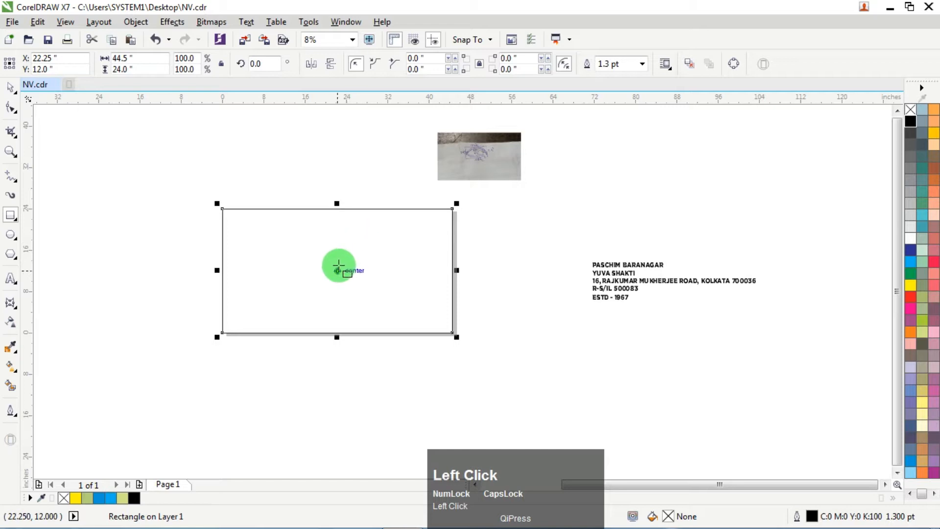
scroll(339, 267, "up", 2)
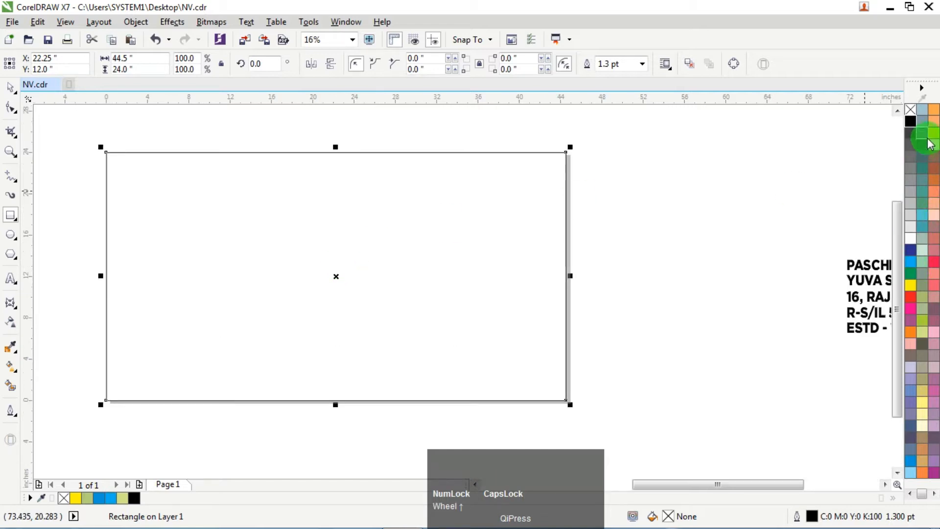
left_click(910, 284)
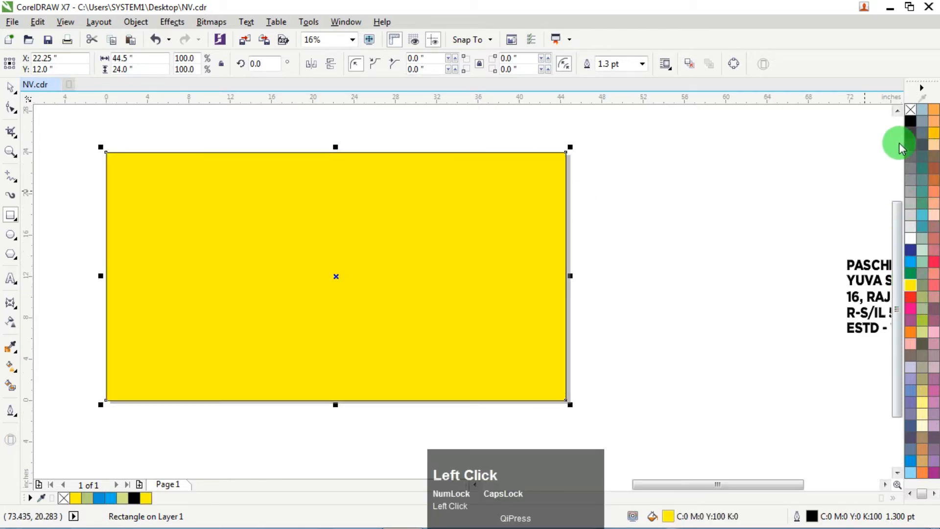
right_click(910, 109)
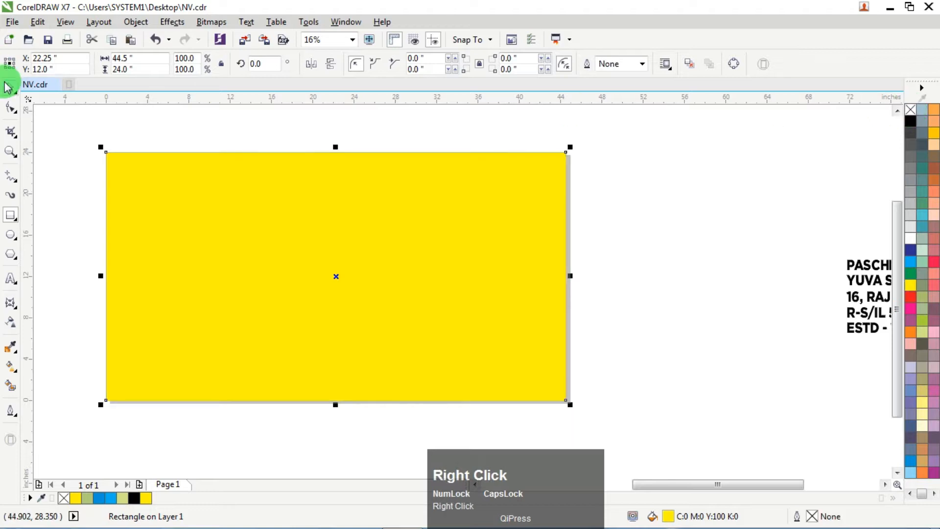
left_click(647, 158)
Move the block of club name and address text closer to the right side of the page
scroll(647, 158, "down", 2)
scroll(713, 184, "up", 3)
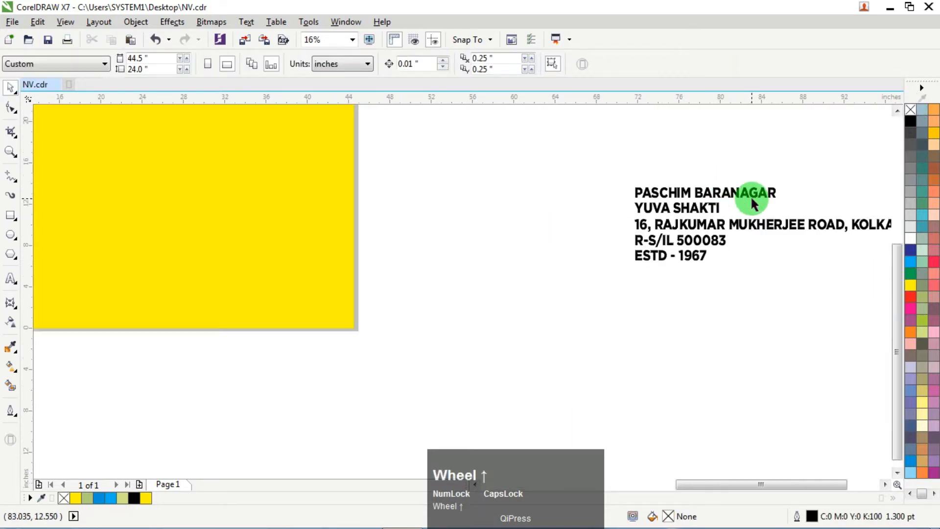
left_click_drag(678, 190, 485, 196)
scroll(485, 197, "down", 3)
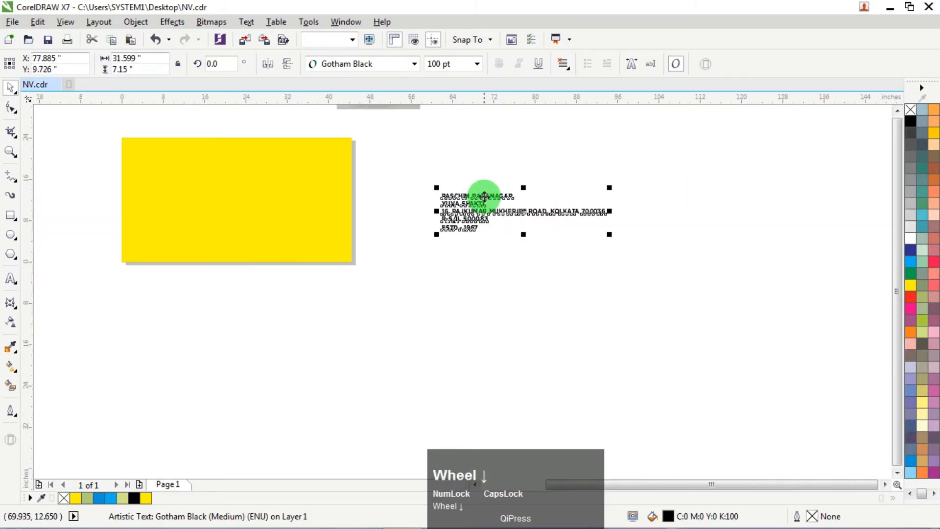
Move the sketch photo off to the right of the page, below and to the right of the text block
left_click_drag(442, 133, 490, 222)
scroll(482, 230, "up", 4)
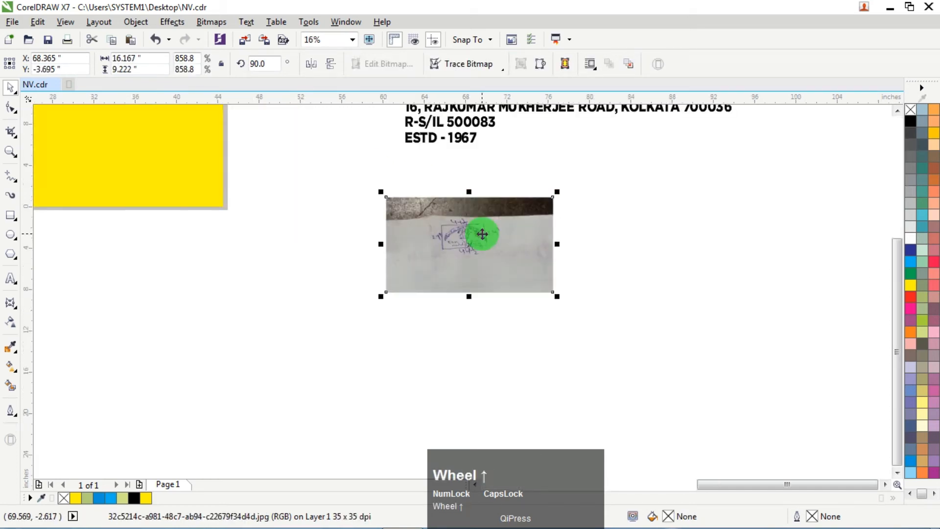
scroll(473, 248, "up", 1)
scroll(409, 199, "down", 4)
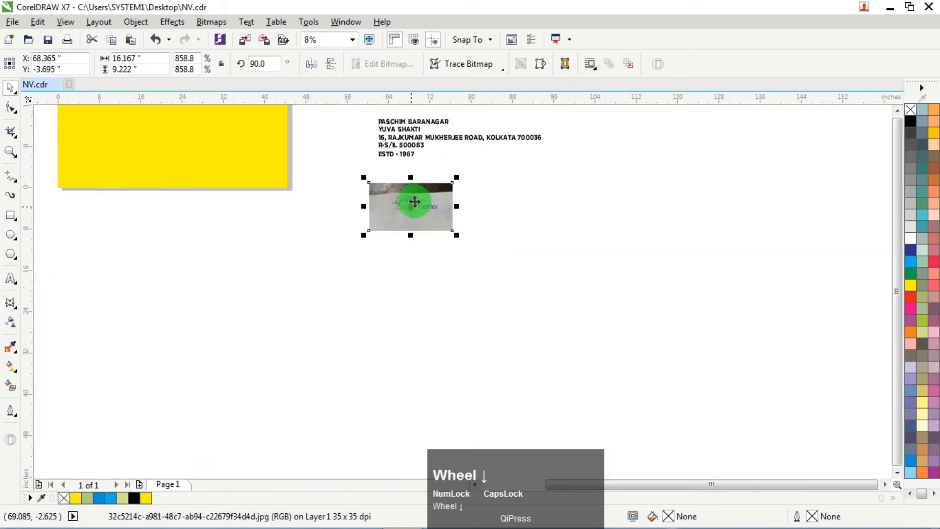
scroll(419, 115, "up", 1)
left_click_drag(435, 283, 674, 323)
scroll(448, 246, "down", 1)
scroll(346, 216, "down", 1)
scroll(344, 218, "up", 1)
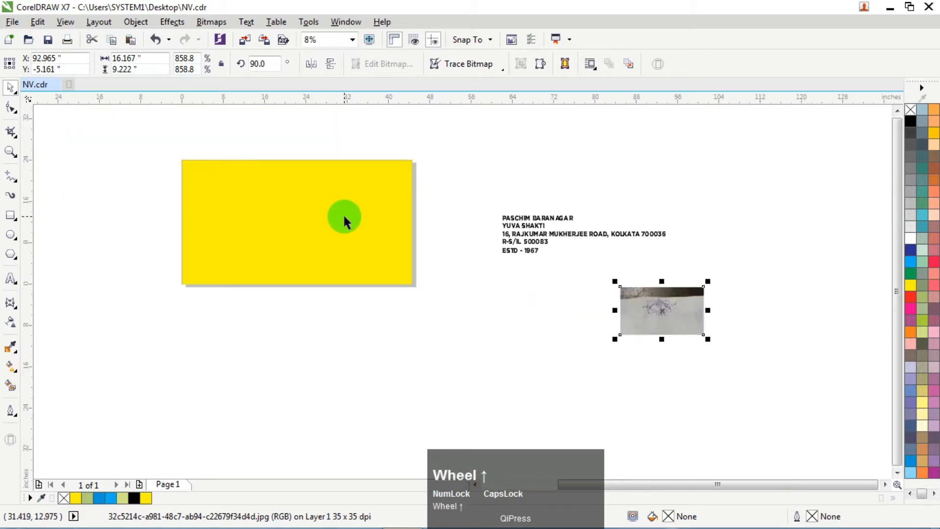
Copy the yellow page-sized rectangle and paste a duplicate directly on top of it
left_click(331, 216)
scroll(289, 194, "up", 1)
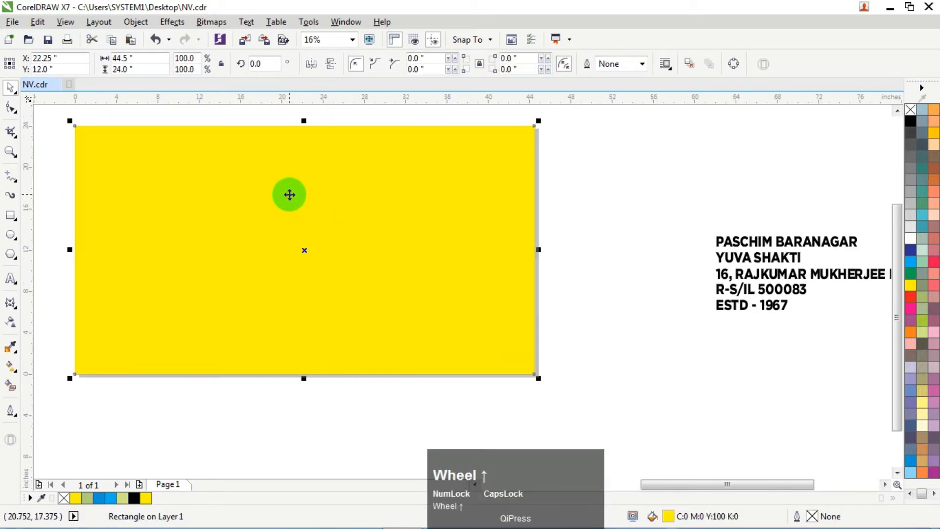
right_click(289, 195)
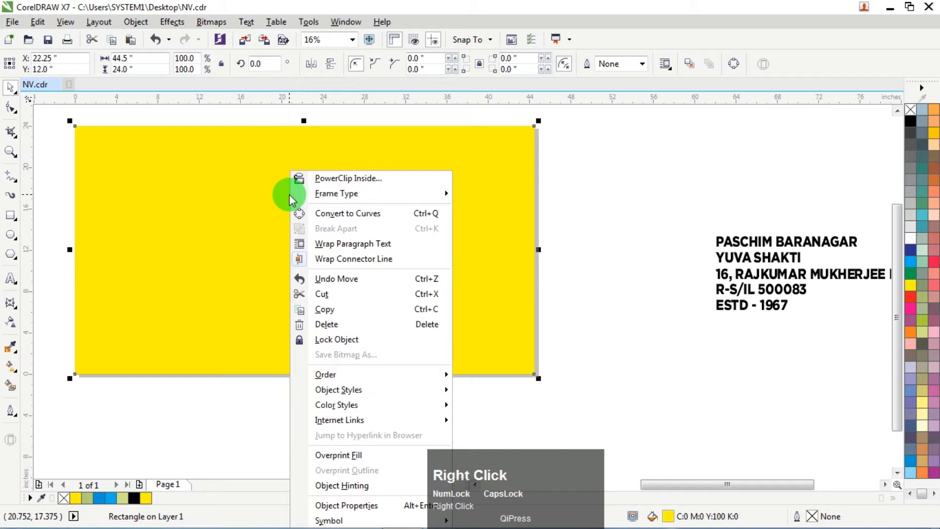
left_click(328, 309)
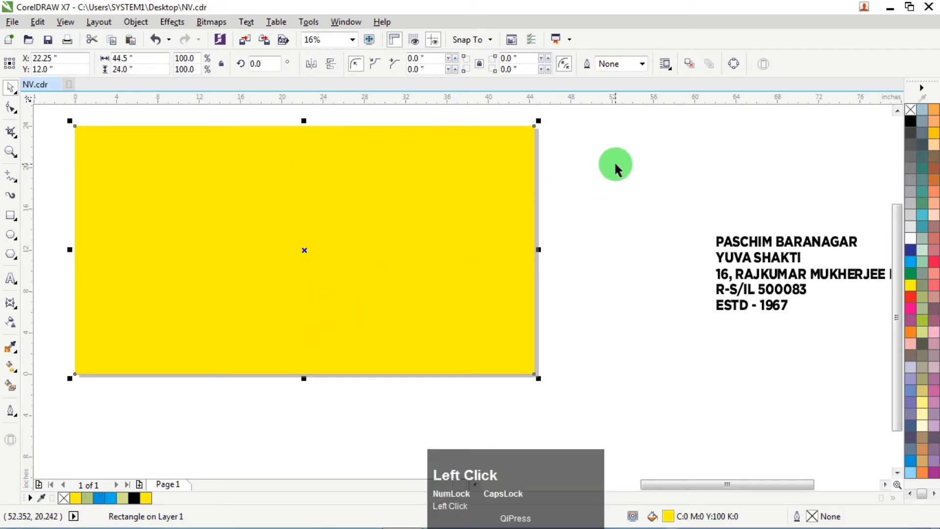
right_click(606, 142)
left_click(640, 233)
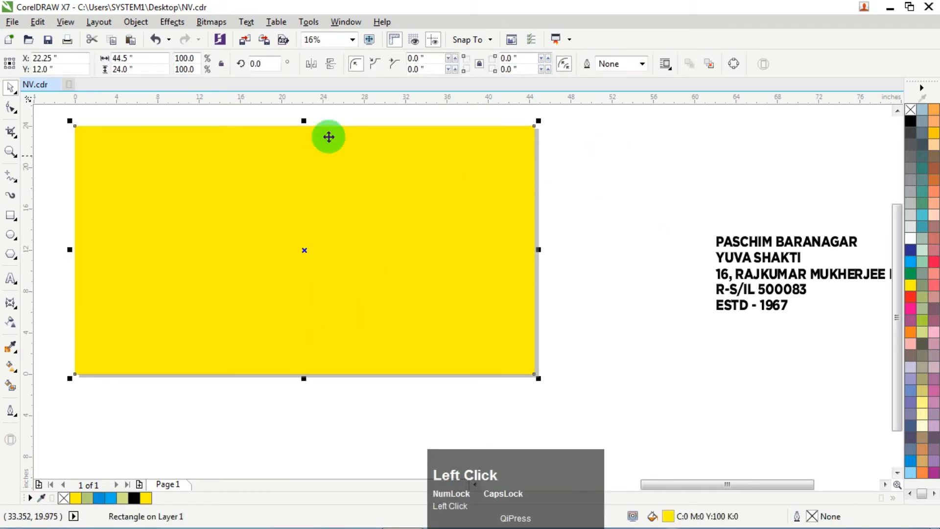
Shrink the duplicate to a strip about 2.6 inches high along the page's lower edge and fill it with dark blue
left_click_drag(304, 120, 298, 342)
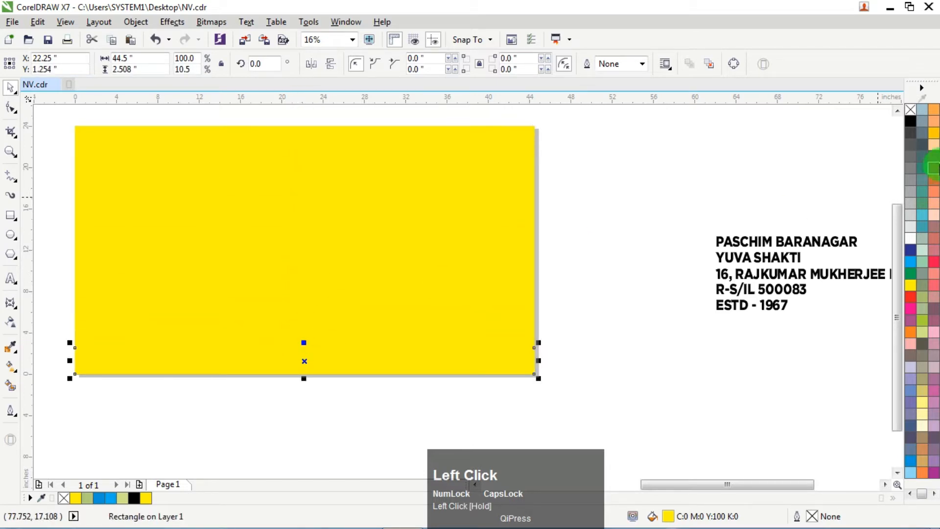
left_click(911, 251)
scroll(316, 354, "up", 3)
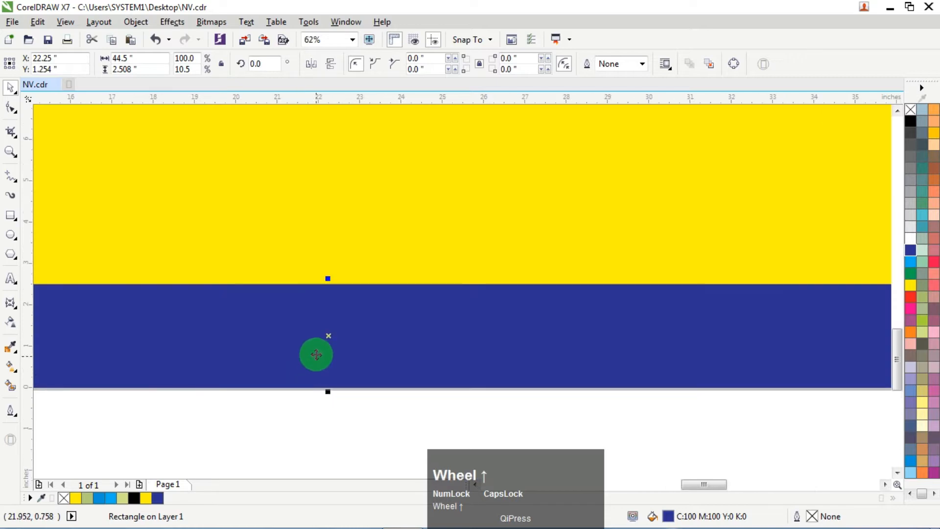
left_click_drag(328, 280, 336, 278)
scroll(336, 277, "down", 5)
scroll(335, 275, "down", 1)
scroll(345, 250, "up", 1)
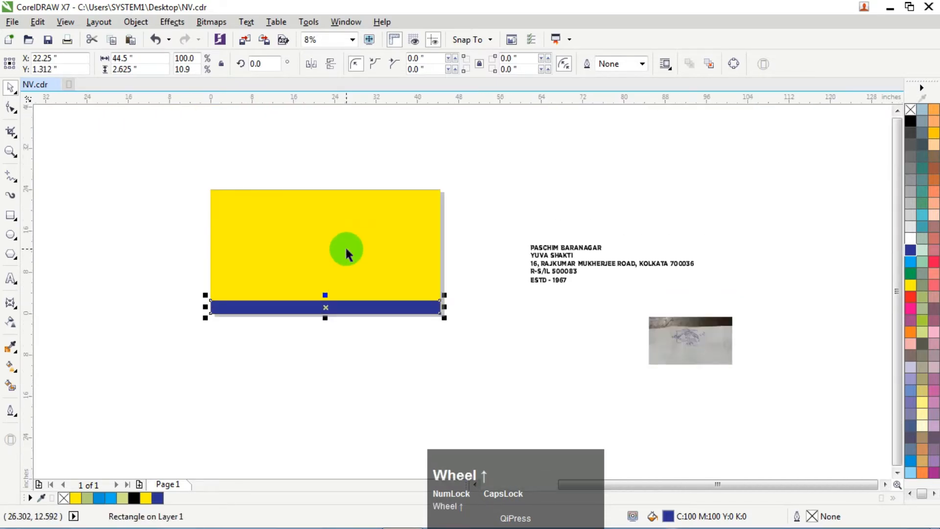
Apply a vertical linear gradient to the large rectangle, running from yellow above the blue strip to cyan near its upper edge
left_click(497, 196)
left_click(374, 228)
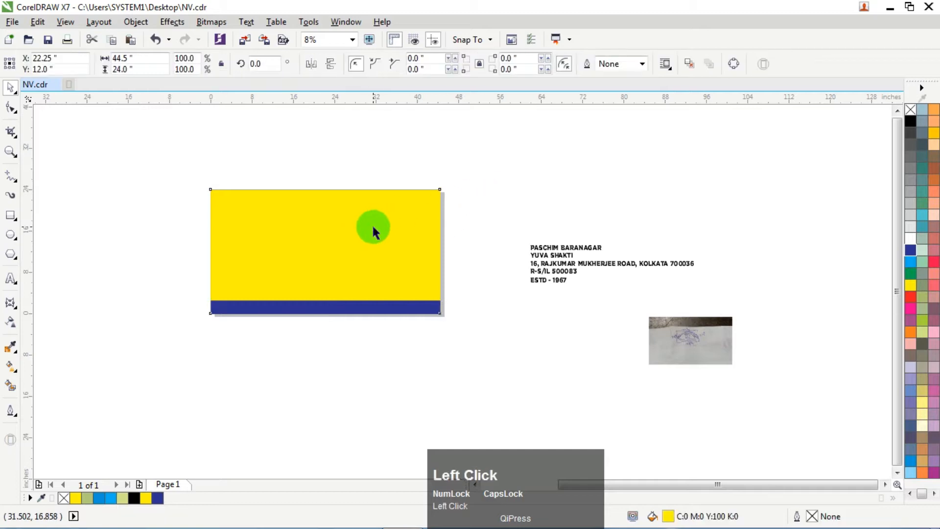
scroll(307, 231, "up", 1)
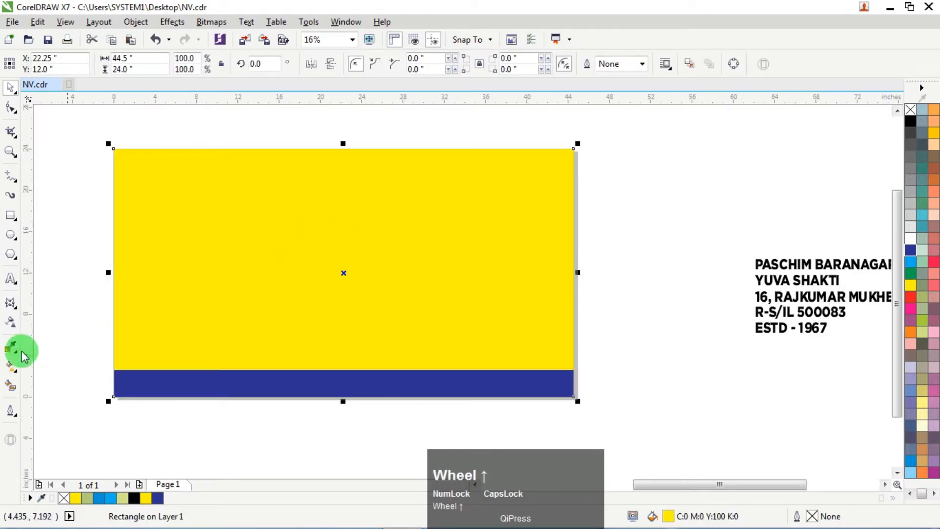
left_click(13, 368)
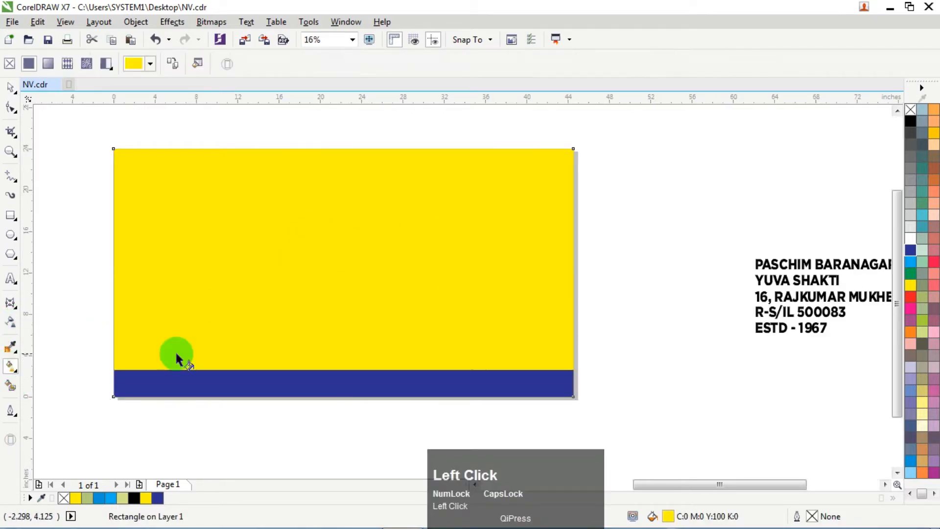
left_click_drag(329, 374, 331, 164)
left_click(331, 163)
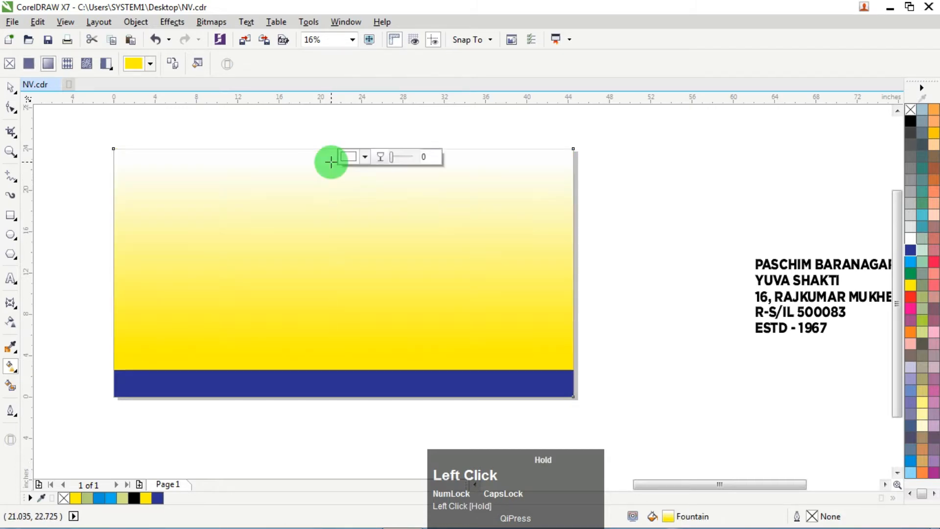
left_click(911, 264)
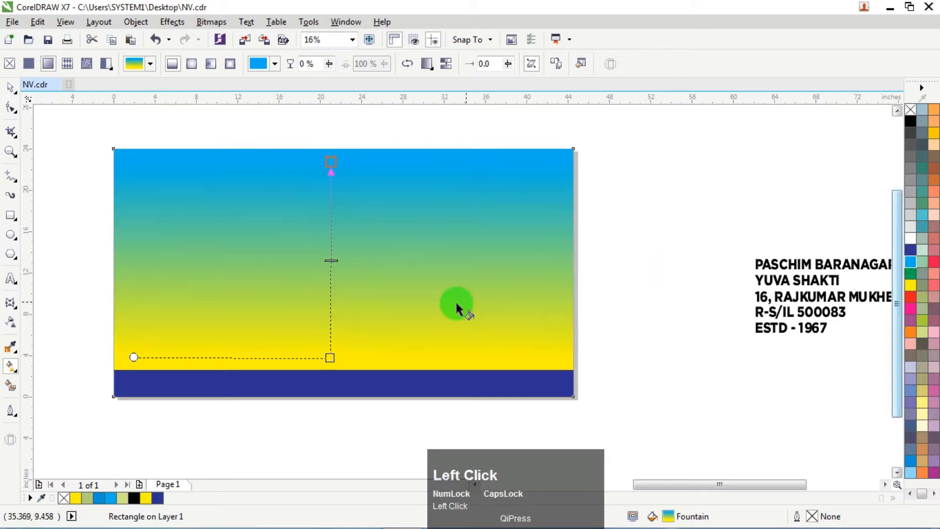
Extend the gradient's yellow end down to the blue strip and add a pale yellow-green colour stop at 73% along it
left_click(330, 358)
left_click_drag(331, 360, 332, 365)
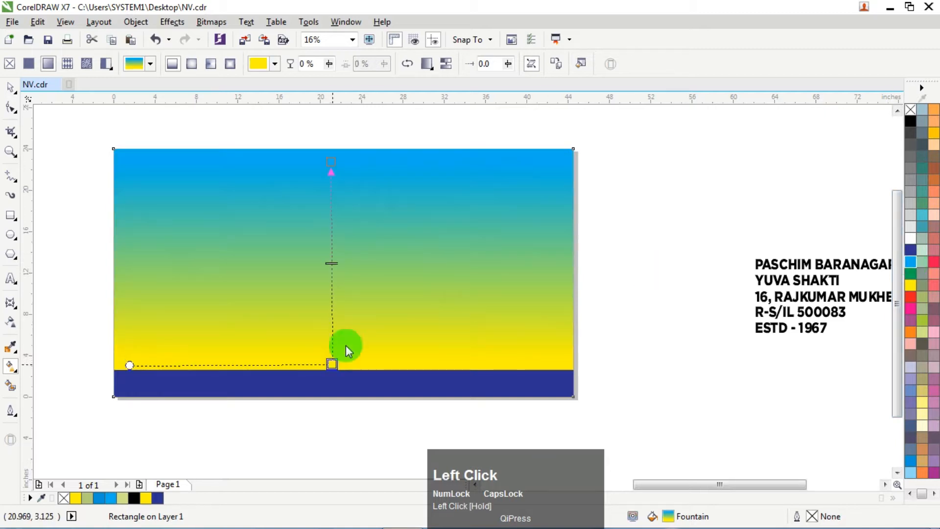
double_click(331, 192)
left_click_drag(332, 191, 331, 215)
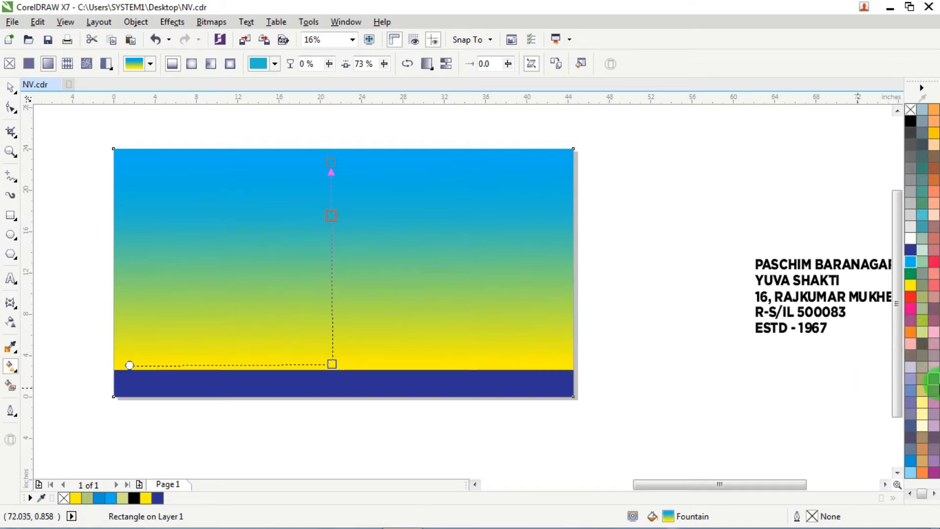
left_click(922, 332)
Reposition the gradient stops: cyan end just above the rectangle, yellow end inside the blue strip, pale yellow-green stop at 54%
left_click_drag(332, 164, 336, 151)
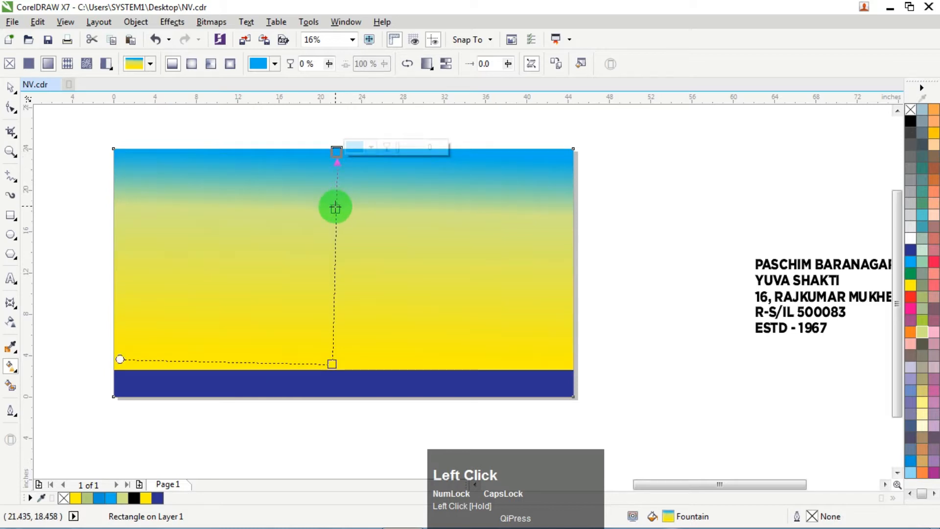
left_click_drag(334, 208, 335, 217)
left_click(334, 216)
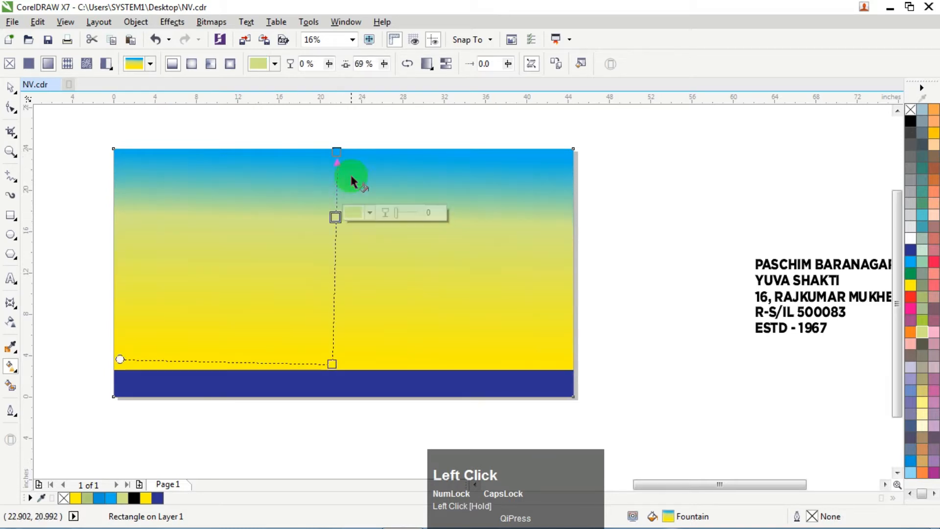
left_click_drag(342, 153, 332, 136)
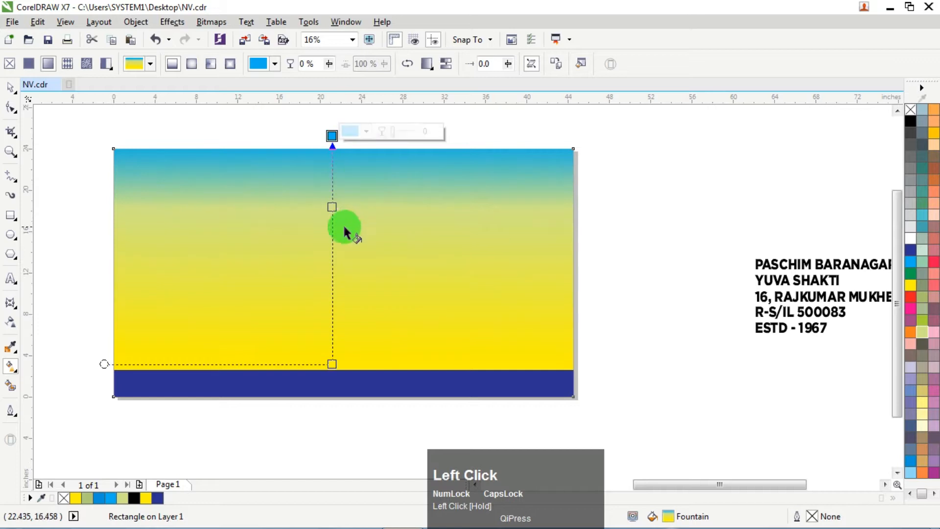
left_click_drag(332, 208, 332, 247)
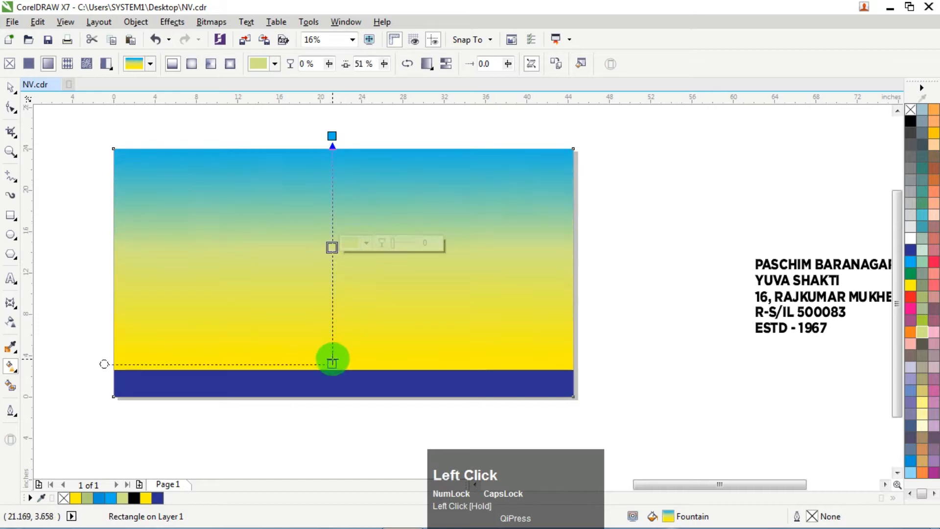
left_click_drag(333, 366, 332, 375)
left_click(334, 251)
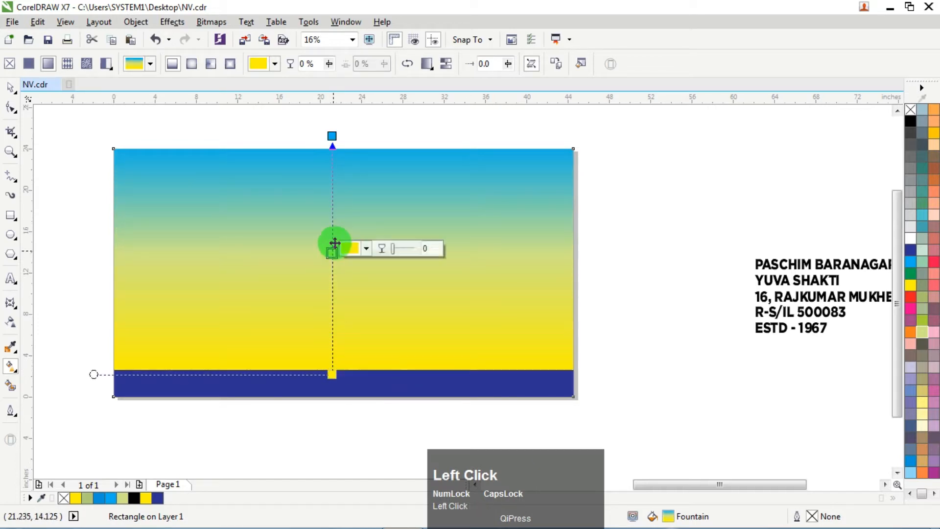
left_click_drag(332, 136, 335, 140)
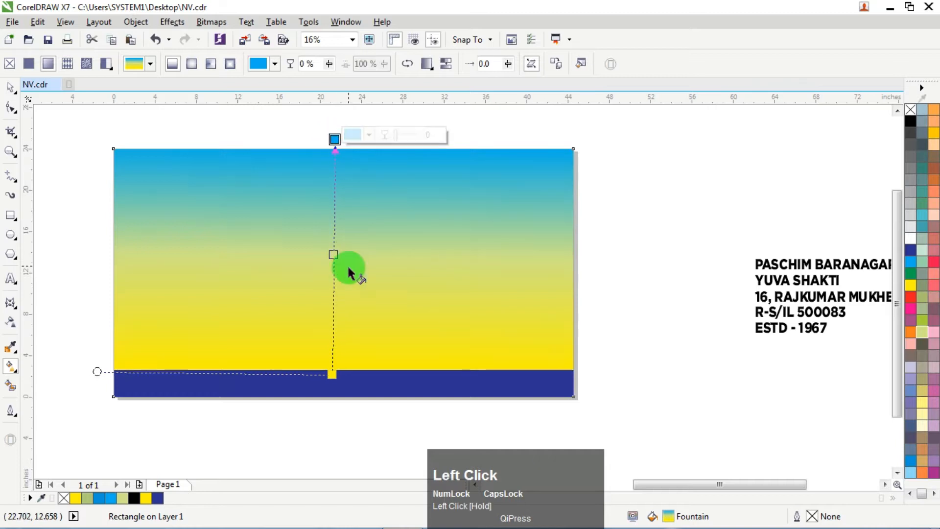
left_click(333, 248)
left_click_drag(333, 248, 333, 247)
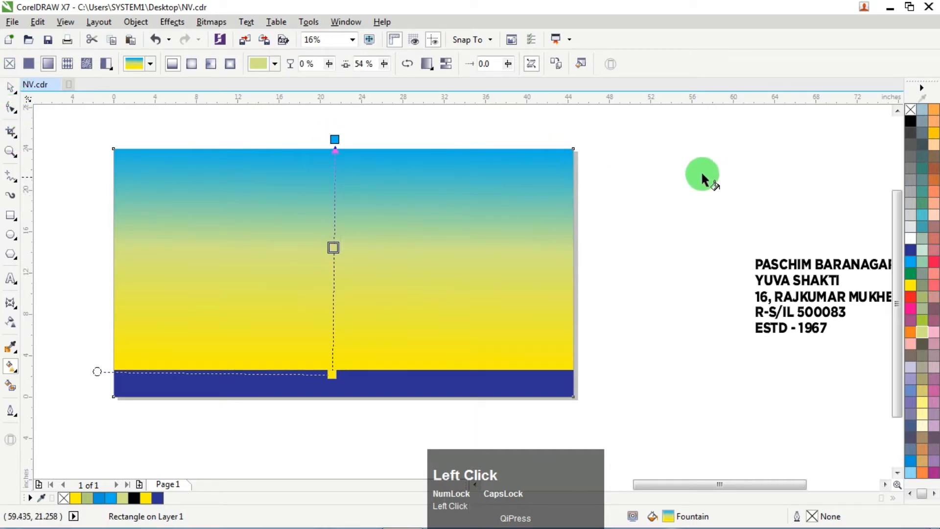
Break the artistic text block beside the page apart into separate lines
left_click(10, 87)
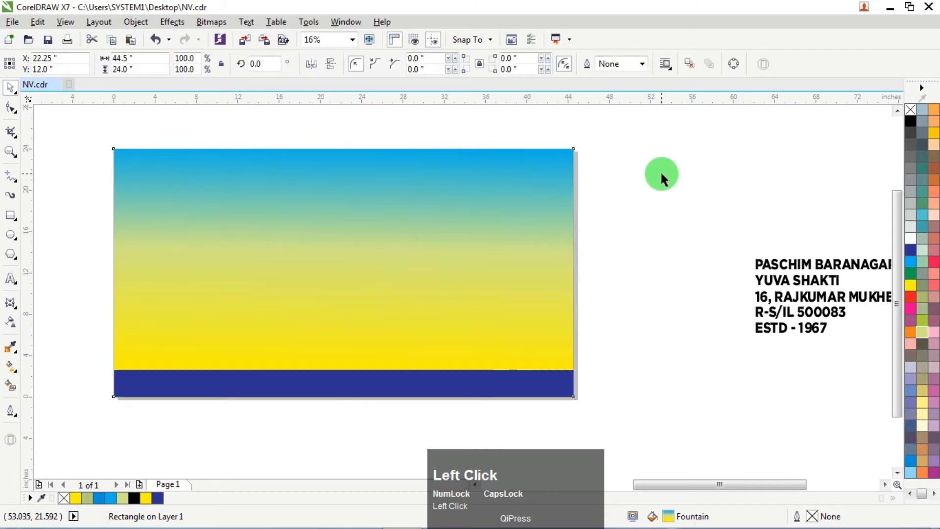
scroll(661, 176, "down", 1)
left_click(700, 200)
scroll(703, 196, "up", 1)
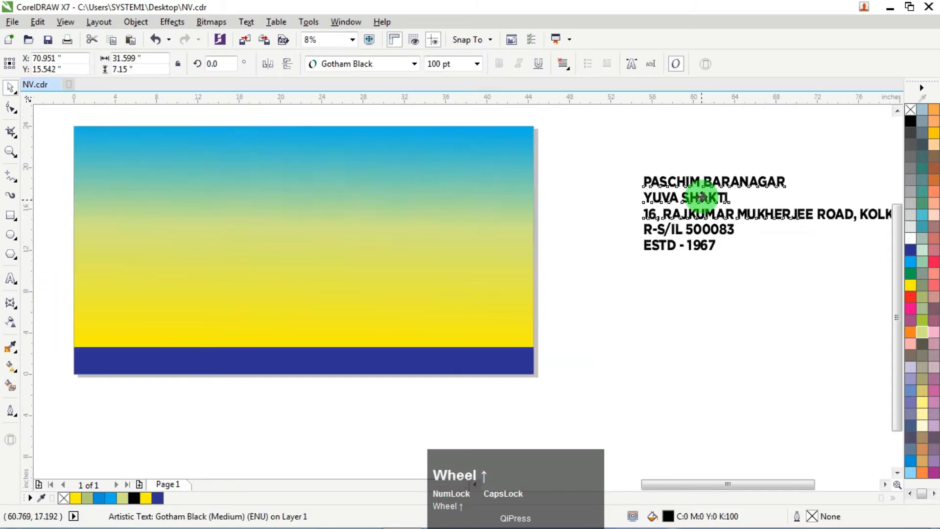
left_click(135, 21)
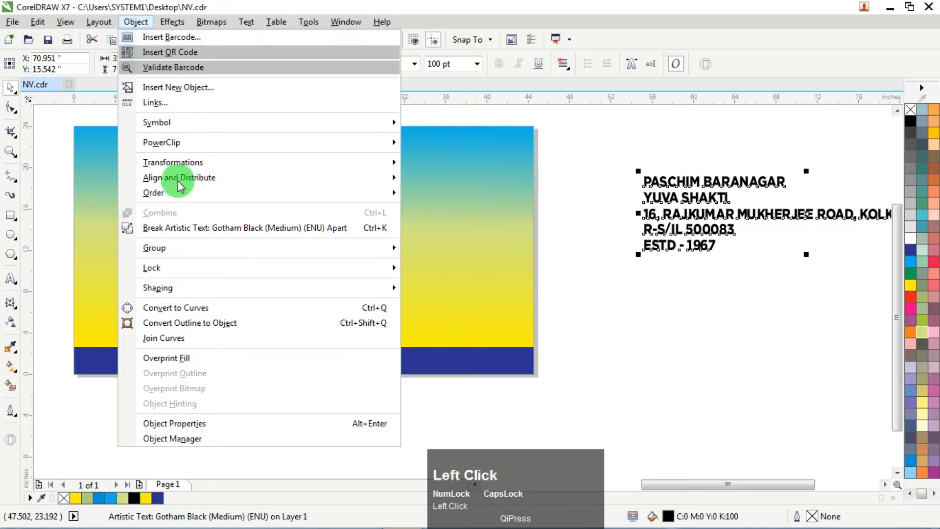
left_click(179, 228)
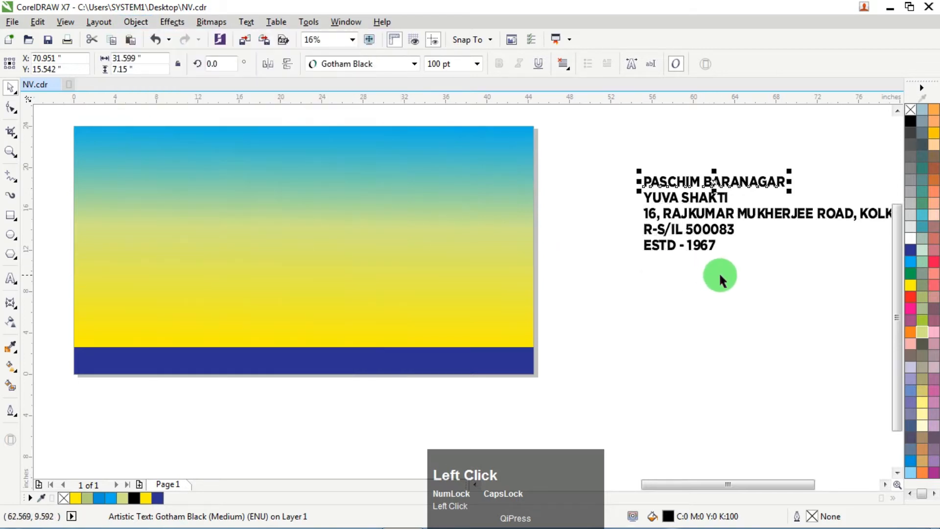
left_click(716, 271)
Fill the address line with white, move it onto the dark blue strip and bring it to the front
left_click_drag(649, 218, 145, 324)
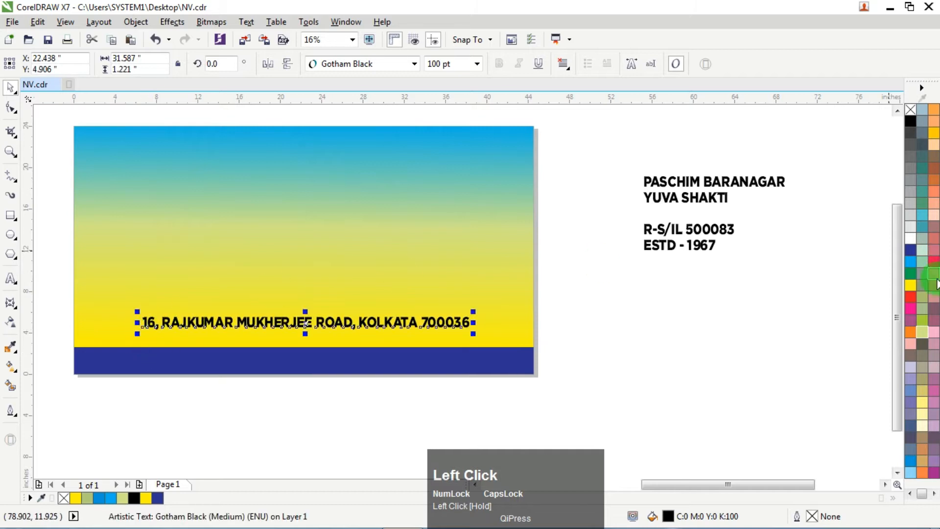
left_click(910, 237)
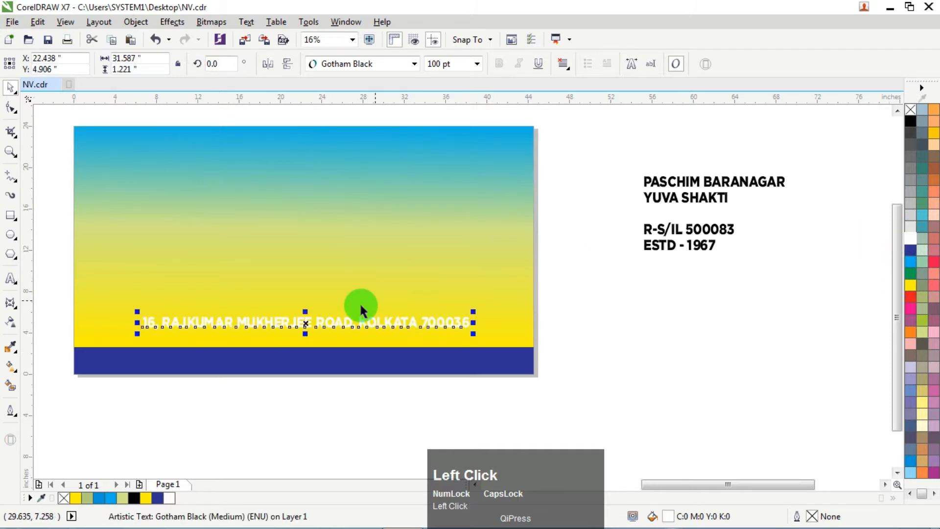
left_click(290, 319)
left_click(631, 335)
left_click_drag(431, 316, 288, 388)
scroll(288, 392, "up", 3)
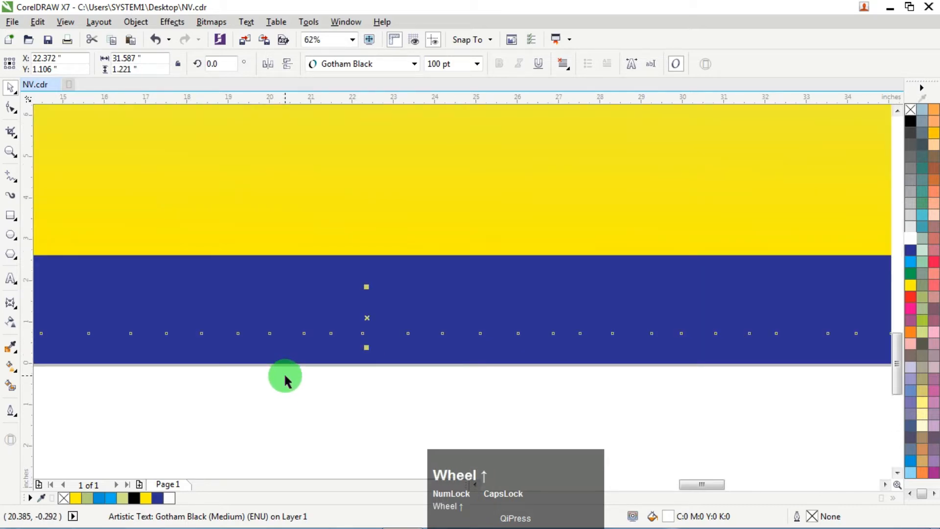
key("ctrl+Home")
scroll(311, 315, "down", 3)
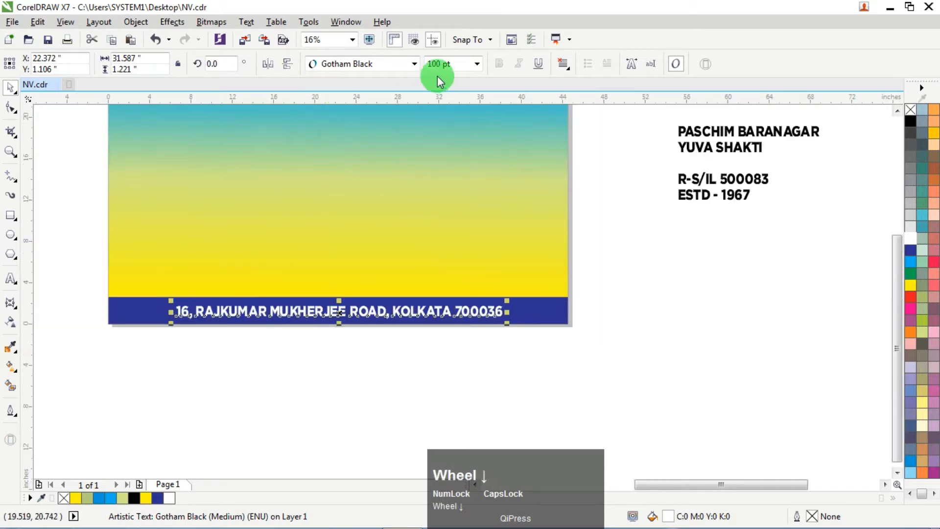
Set the address text to 120 pt and centre it horizontally and vertically on the blue strip
left_click(448, 64)
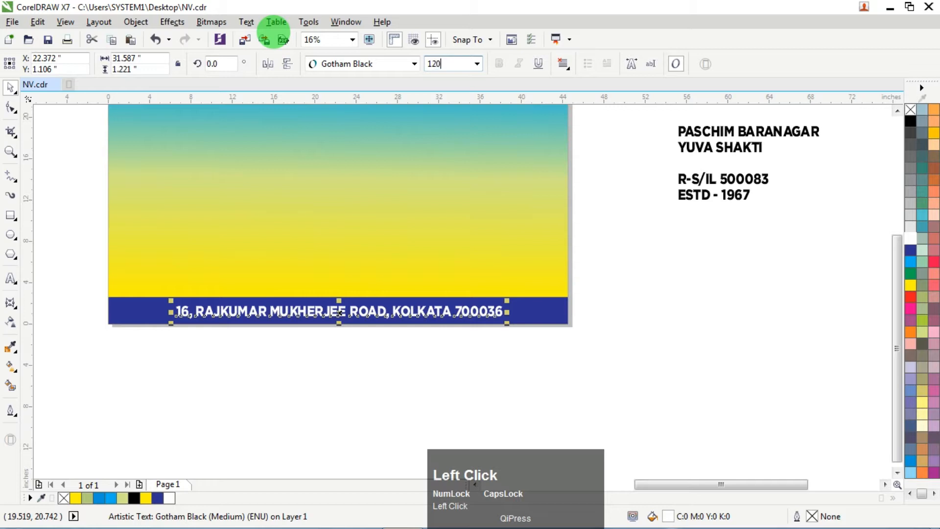
type("120")
left_click(274, 31)
left_click(138, 311, "shift")
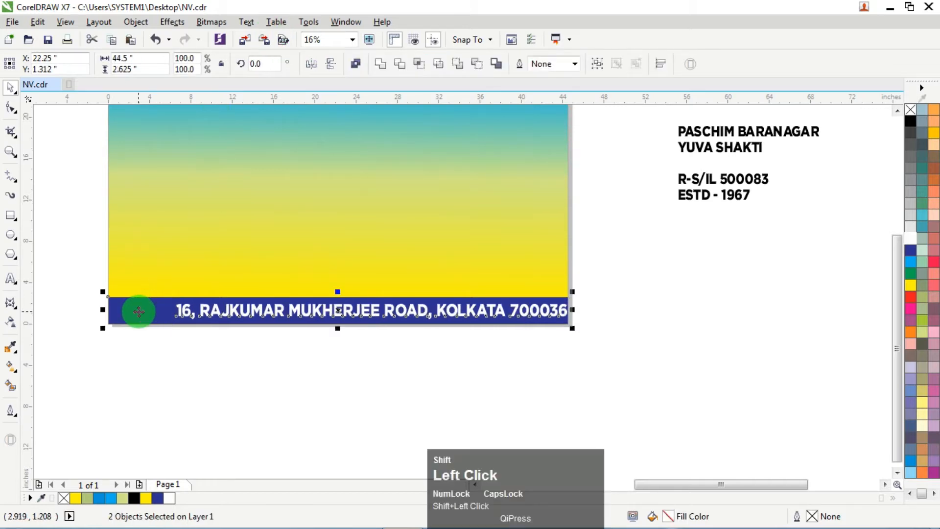
key("c")
key("e")
left_click(638, 338)
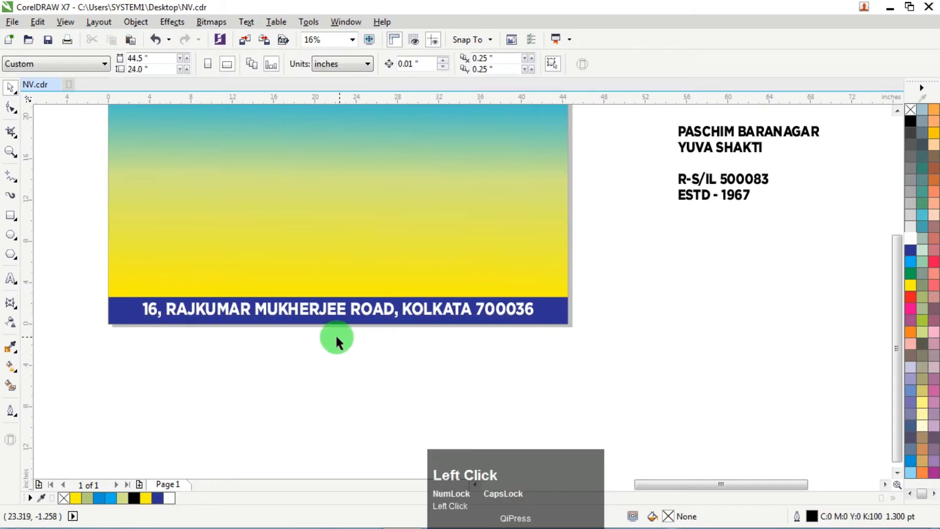
Change the address line's font to Gotham (Bold)
left_click(342, 313)
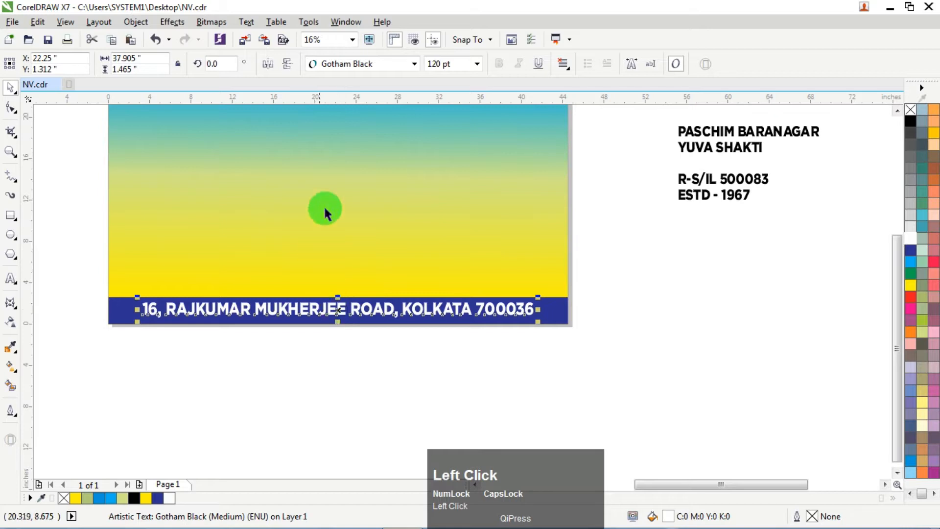
left_click(357, 68)
mouse_move(364, 171)
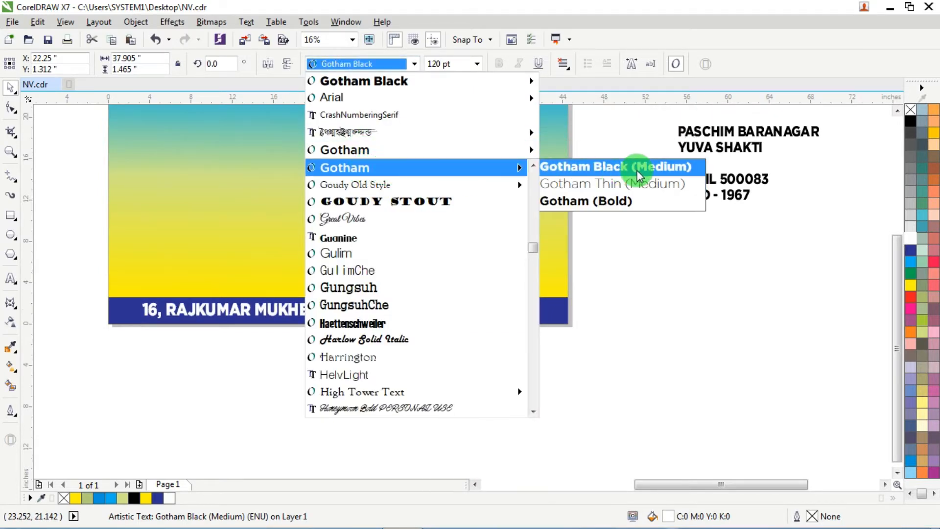
left_click(595, 202)
scroll(349, 308, "up", 1)
scroll(472, 308, "down", 1)
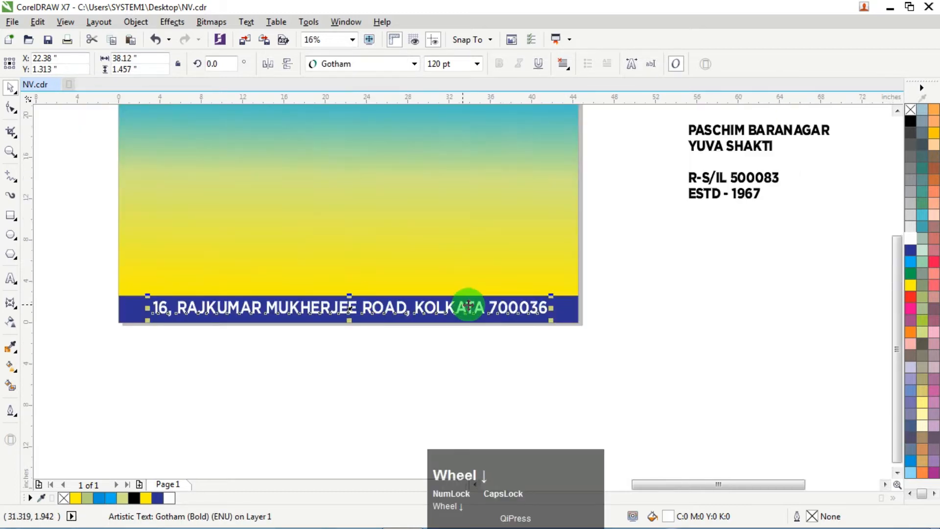
Centre the address on the blue strip again and widen it to about 40.8 inches
left_click(569, 307, "shift")
left_click(641, 309)
left_click(561, 309)
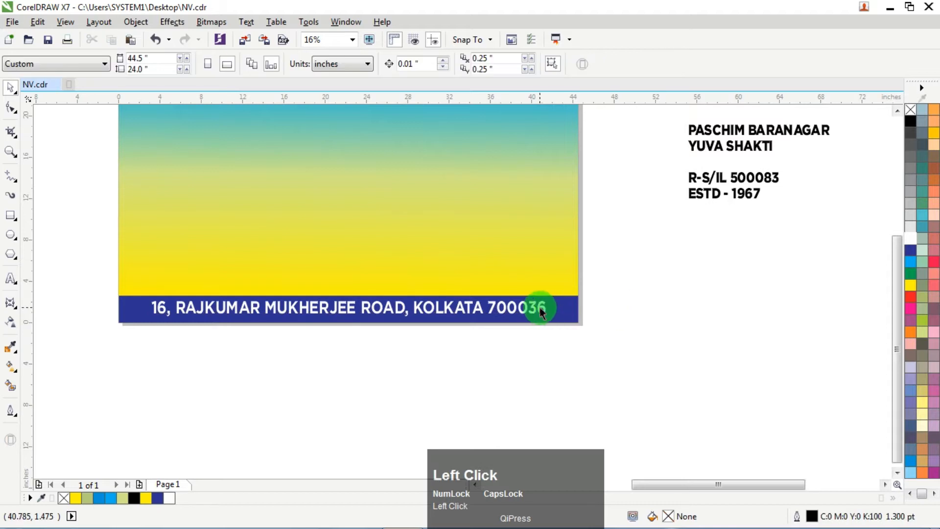
left_click_drag(549, 308, 558, 309)
left_click(617, 315)
Nudge the address text down by 0.01 inch within the blue strip
left_click(542, 309)
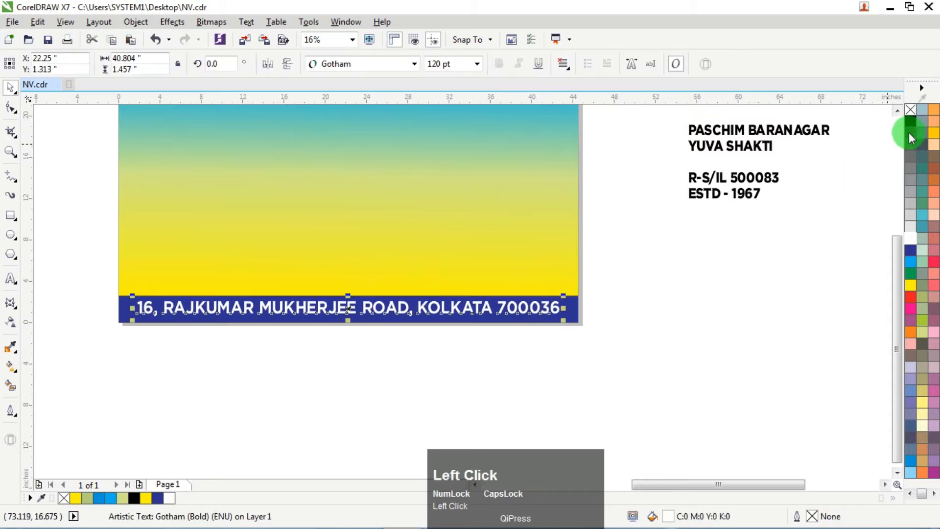
right_click(772, 227)
left_click(478, 310)
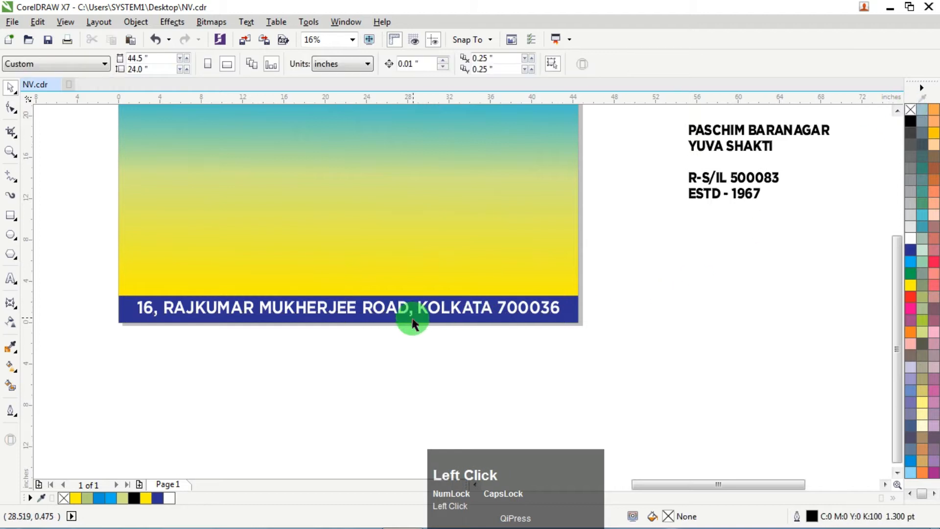
scroll(348, 302, "up", 2)
left_click(347, 294)
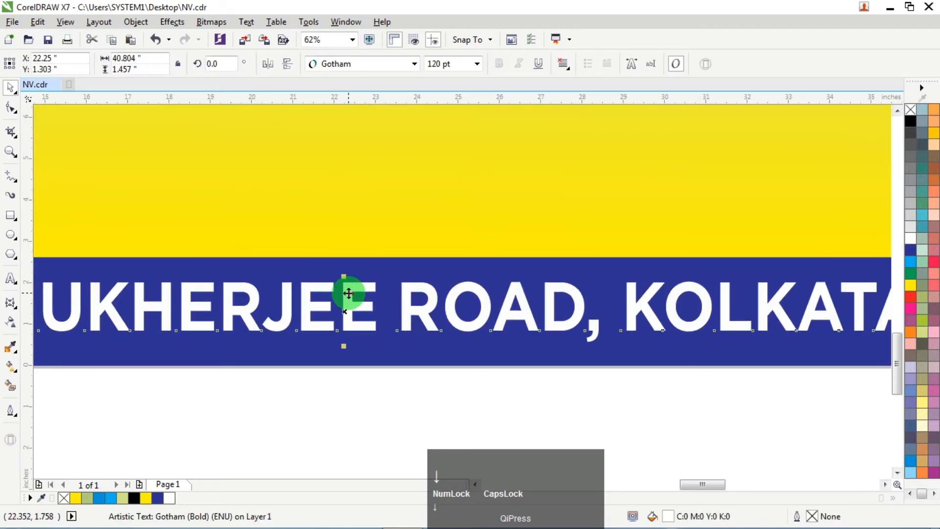
Move the torch image next to the sign, overlapping the page's lower edge near its centre
scroll(349, 293, "down", 5)
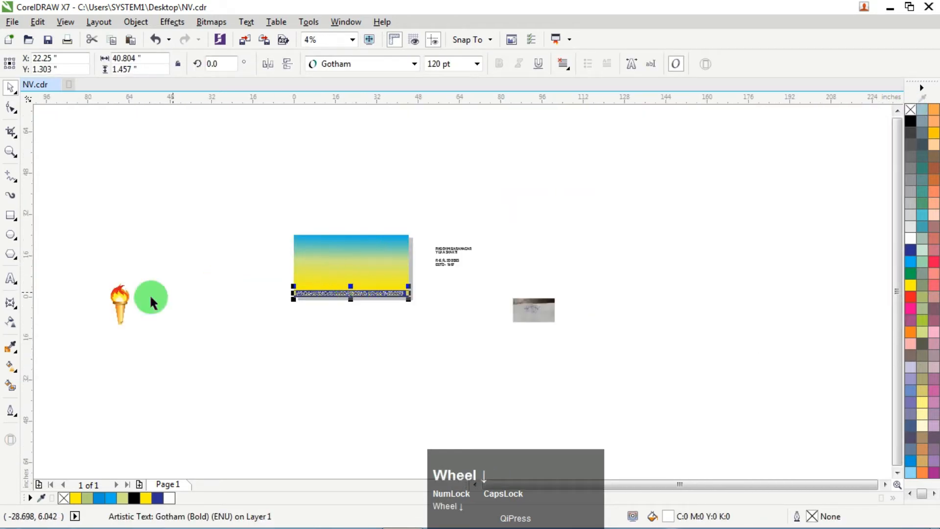
left_click_drag(122, 300, 359, 302)
scroll(456, 250, "up", 4)
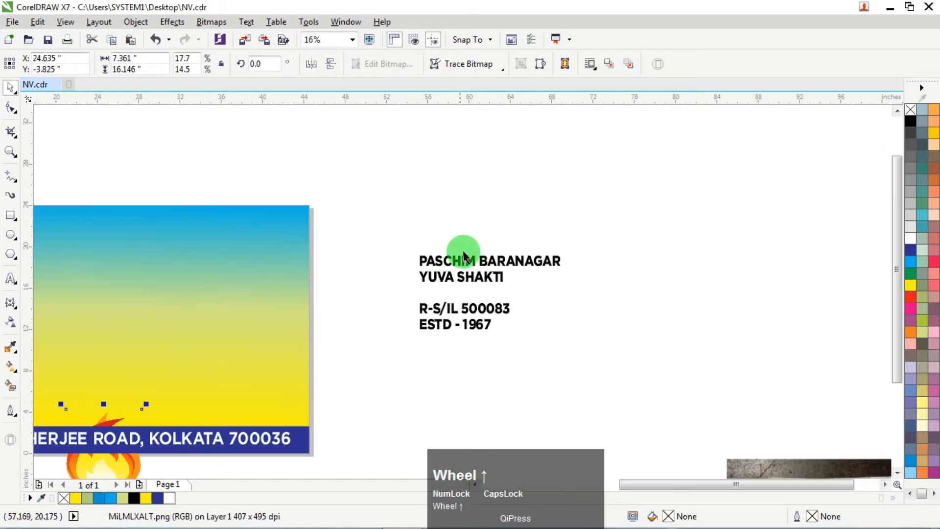
Move the PASCHIM BARANAGAR line onto the upper part of the sign and fill it with dark blue
left_click_drag(489, 256, 189, 256)
scroll(189, 256, "down", 3)
scroll(175, 273, "up", 1)
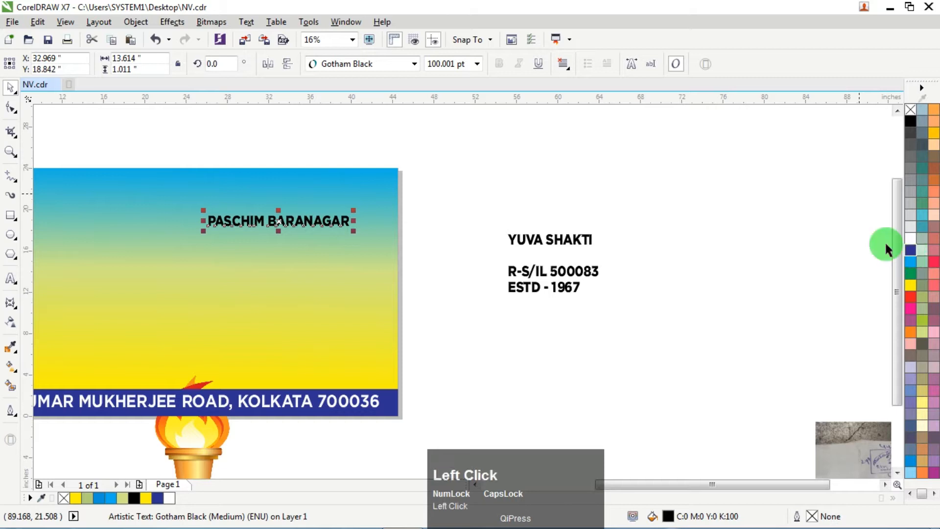
left_click(910, 251)
Fill the three remaining text lines beside the page with dark blue
left_click_drag(681, 182, 490, 313)
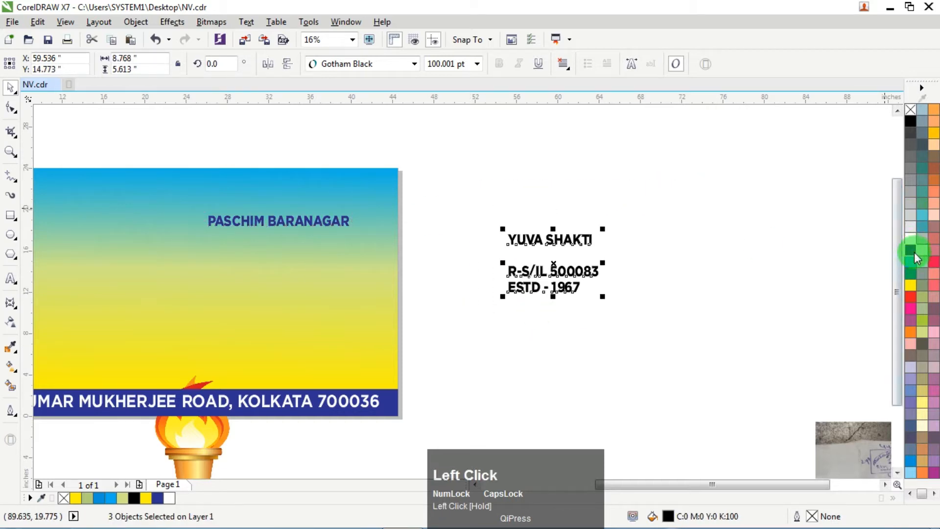
left_click(915, 252)
scroll(258, 222, "down", 2)
scroll(343, 226, "up", 2)
Enlarge PASCHIM BARANAGAR across the upper part of the sign to about 40.5 inches wide and stretch it to about 3.9 inches high
left_click(333, 229)
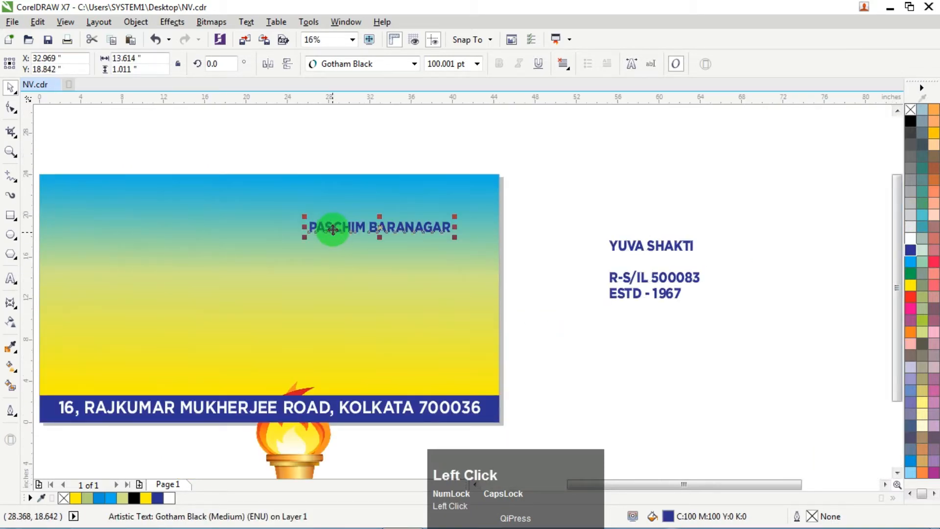
scroll(286, 230, "down", 2)
scroll(343, 229, "up", 2)
left_click_drag(352, 235, 99, 307)
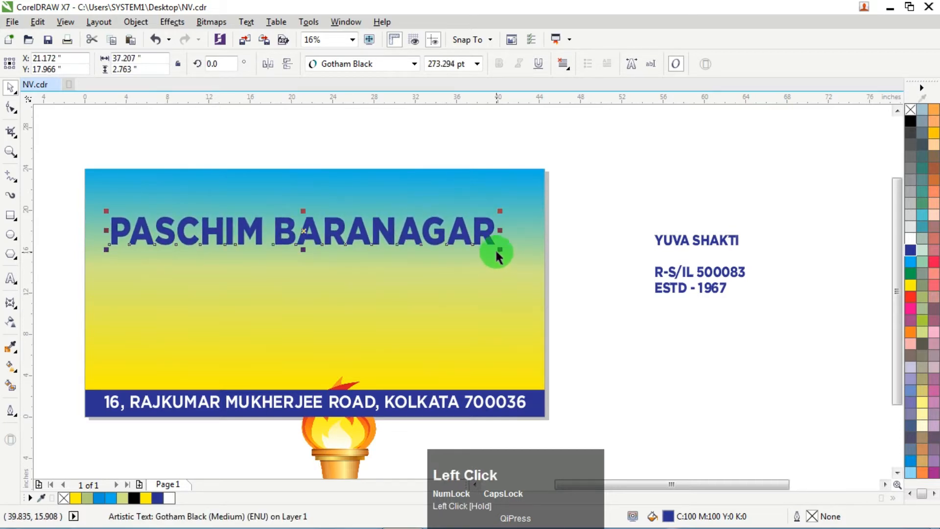
left_click_drag(499, 251, 541, 281)
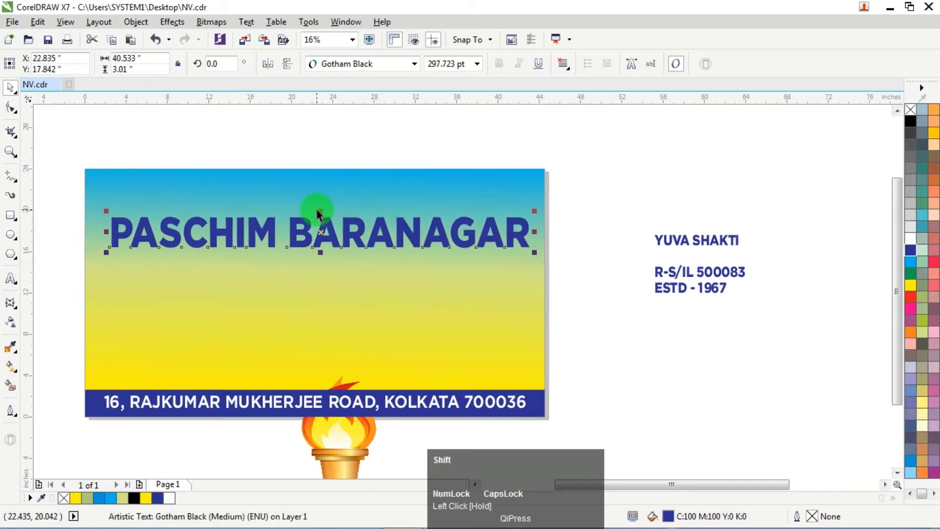
mouse_move(318, 213)
left_mouse_down()
mouse_move(319, 204)
mouse_move(333, 206)
left_mouse_up()
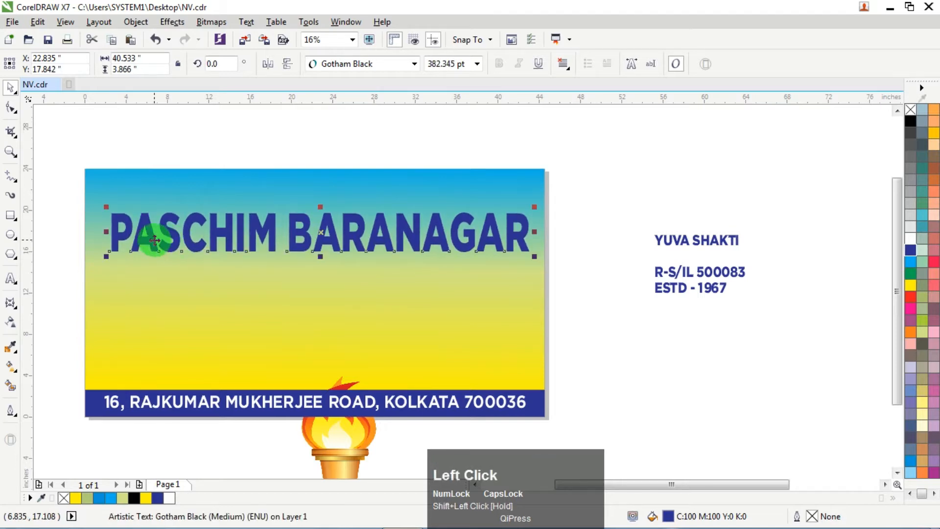
Resize PASCHIM BARANAGAR to about 41.1 by 3.5 inches and arch it upward with a single-arc envelope to about 6.2 inches high
left_click_drag(108, 233, 101, 232)
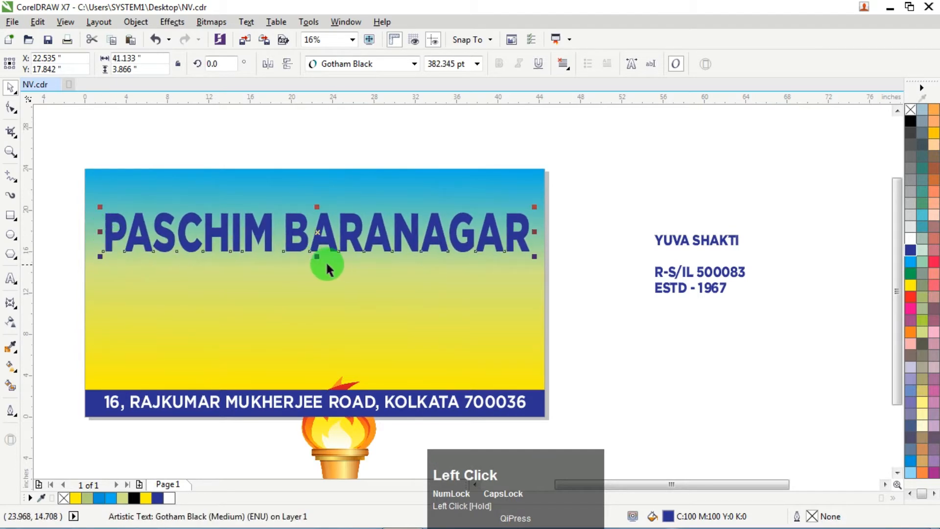
left_click_drag(316, 258, 317, 253)
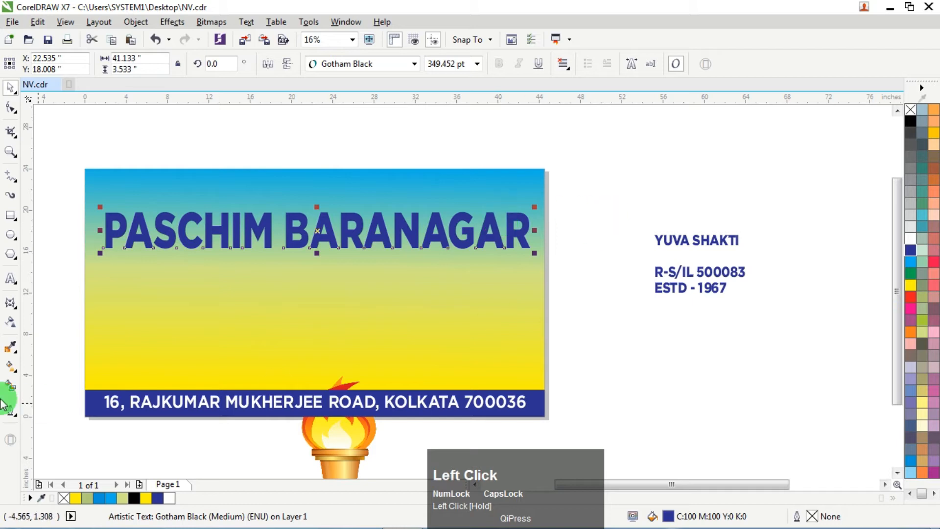
left_click_drag(12, 306, 64, 361)
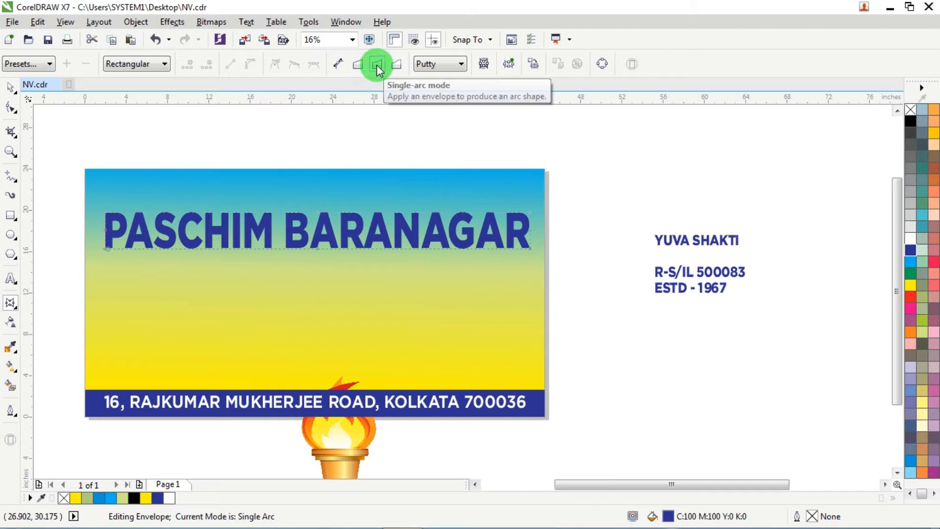
left_click_drag(318, 249, 322, 219, "ctrl")
left_click(11, 117)
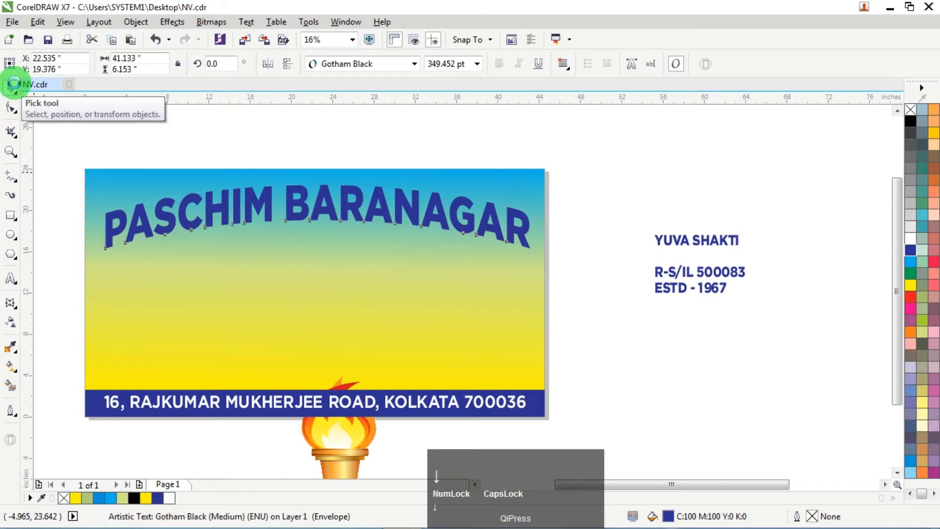
left_click(370, 174)
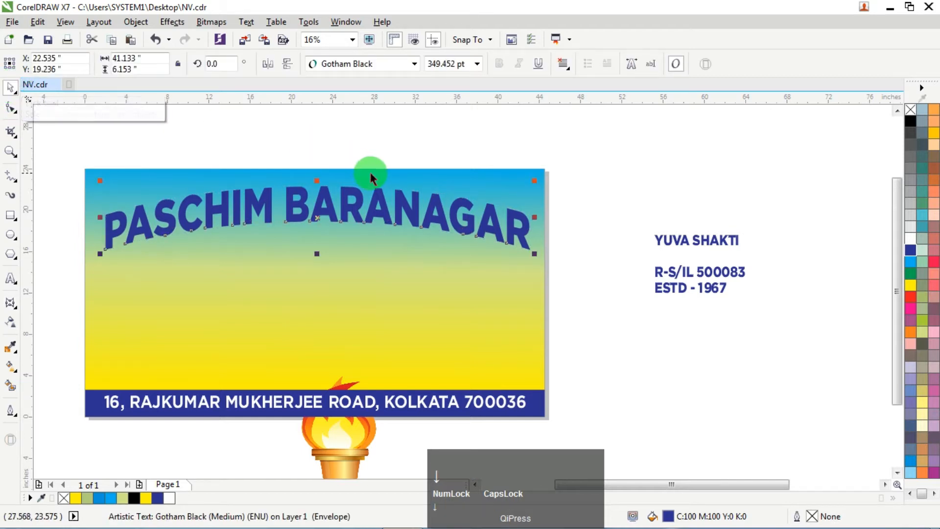
Copy the arched PASCHIM BARANAGAR text, then give the original a white fill and a 50 pt white outline
right_click(414, 204)
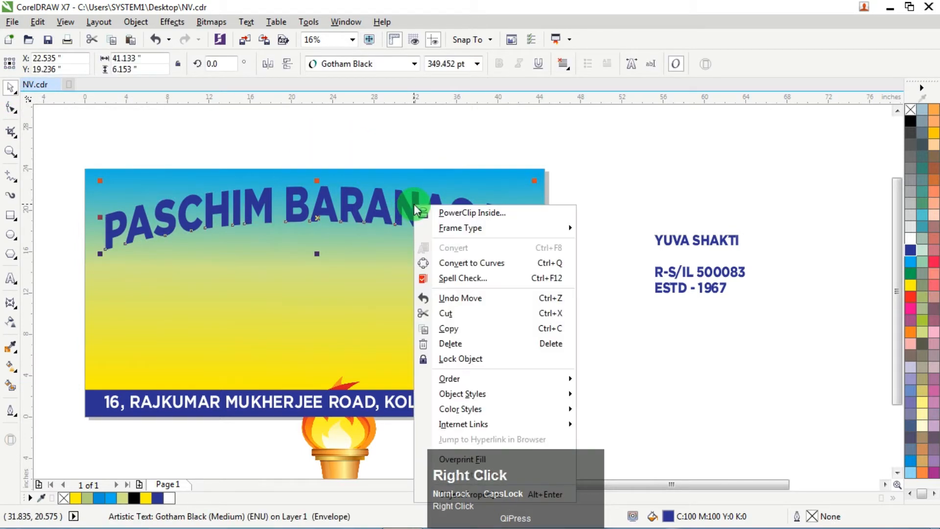
left_click(452, 333)
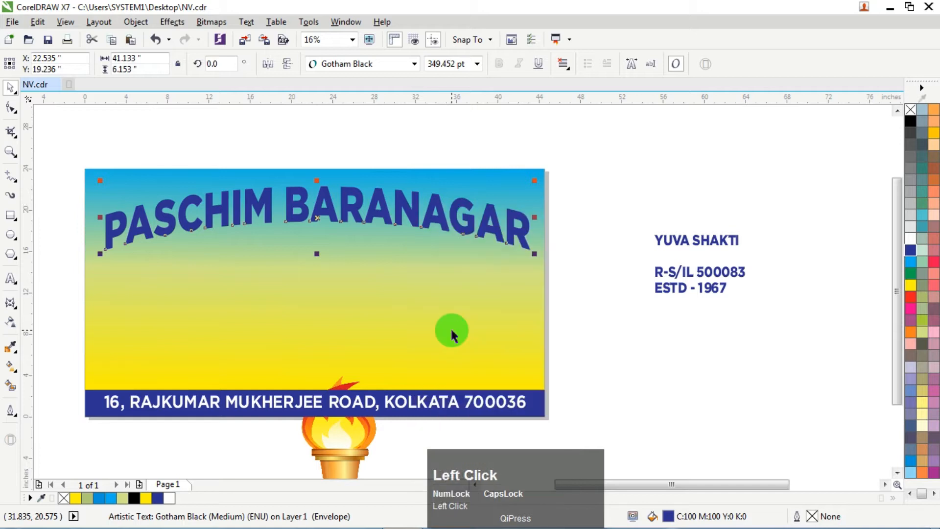
left_click(912, 237)
right_click(912, 237)
key("F12")
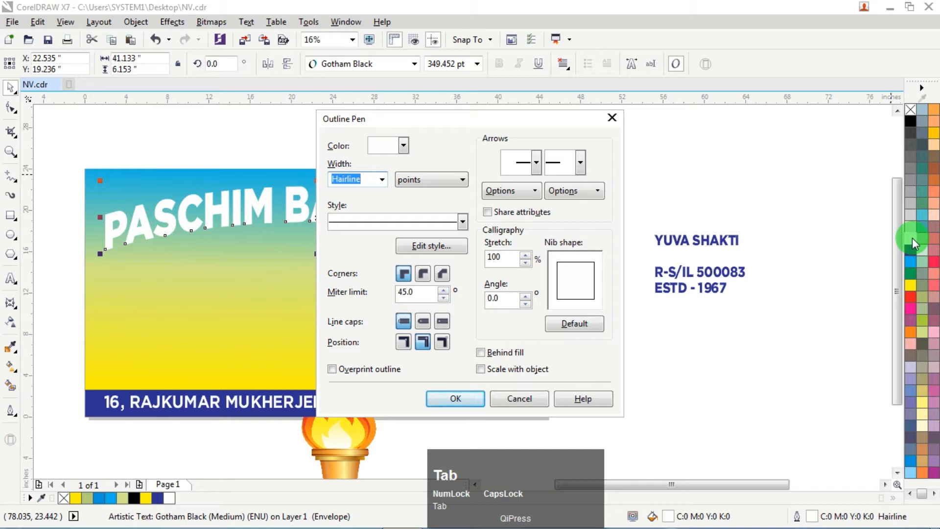
type("2")
key("ctrl+shift+Left")
type("50")
key("Return")
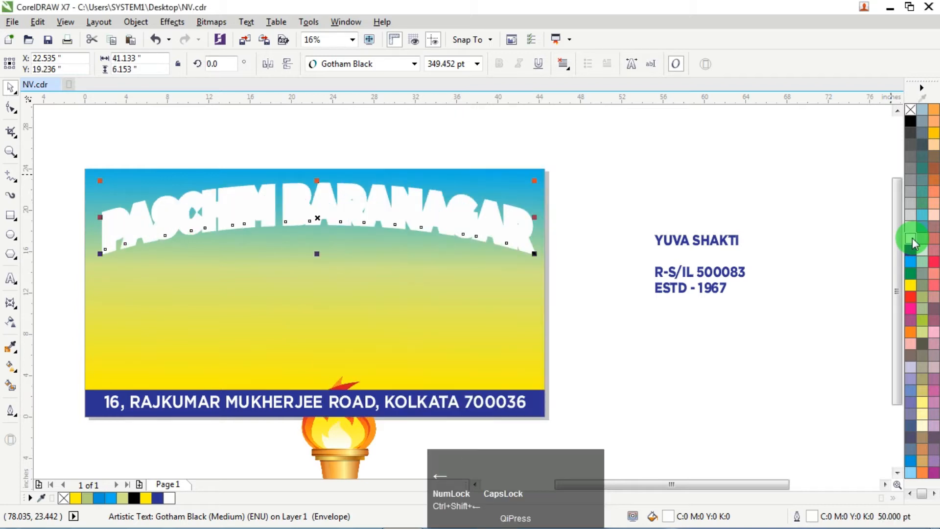
Paste the copied dark blue PASCHIM BARANAGAR text over its white version
left_click(650, 162)
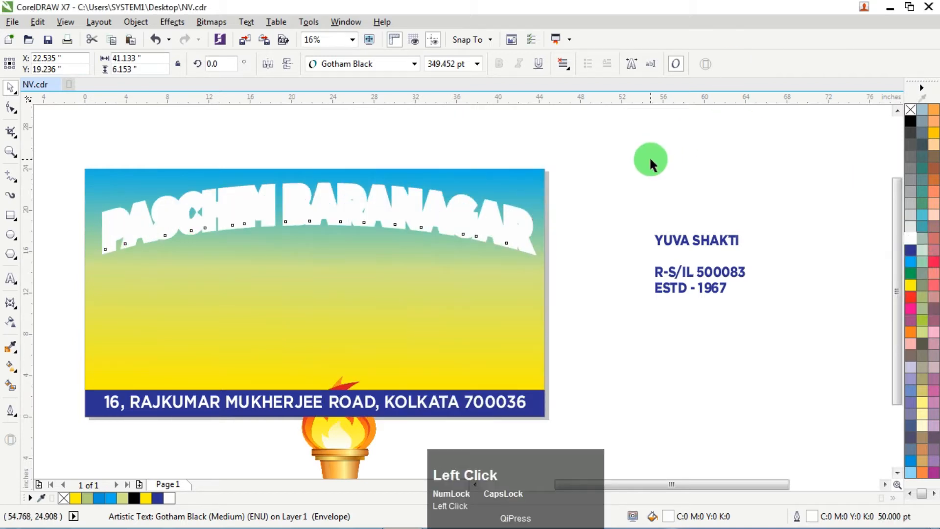
right_click(601, 151)
left_click(635, 239)
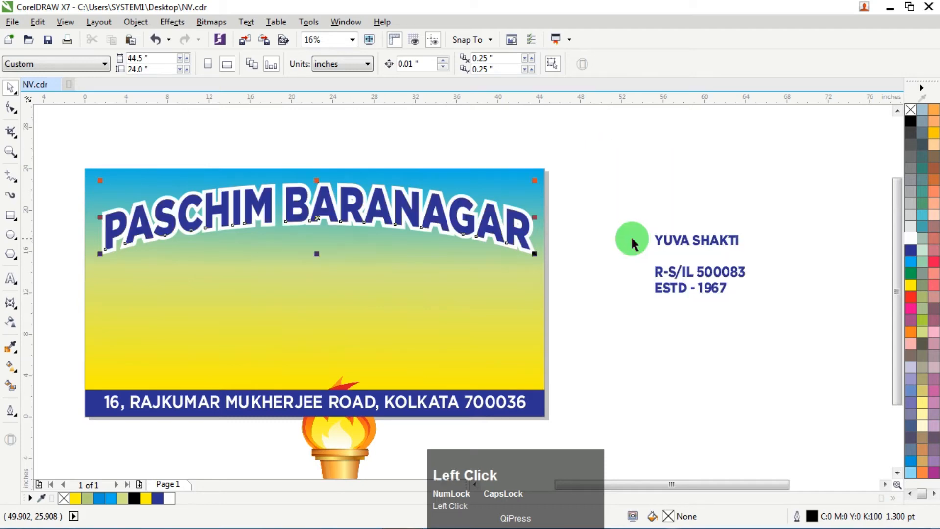
Set the outline of the white text behind PASCHIM BARANAGAR to 40 pt
left_click(342, 199)
scroll(323, 180, "up", 3)
scroll(448, 168, "down", 3)
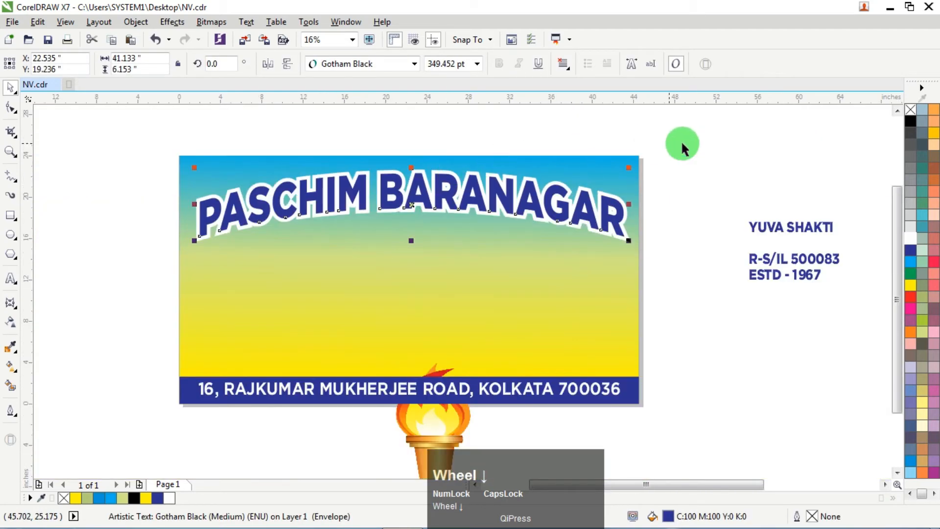
left_click(447, 185)
scroll(439, 173, "up", 3)
left_click_drag(371, 161, 399, 157)
key("ctrl+z")
key("F12")
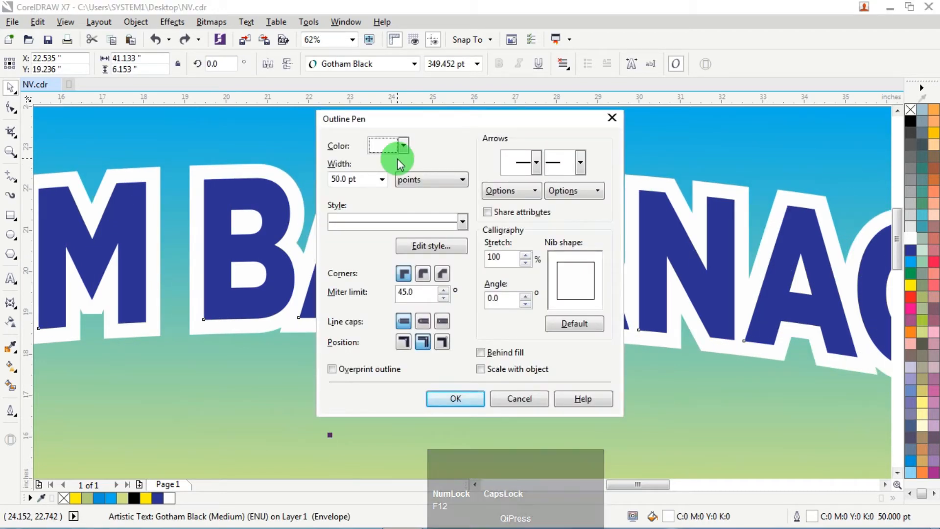
key("Tab")
type("40")
key("Return")
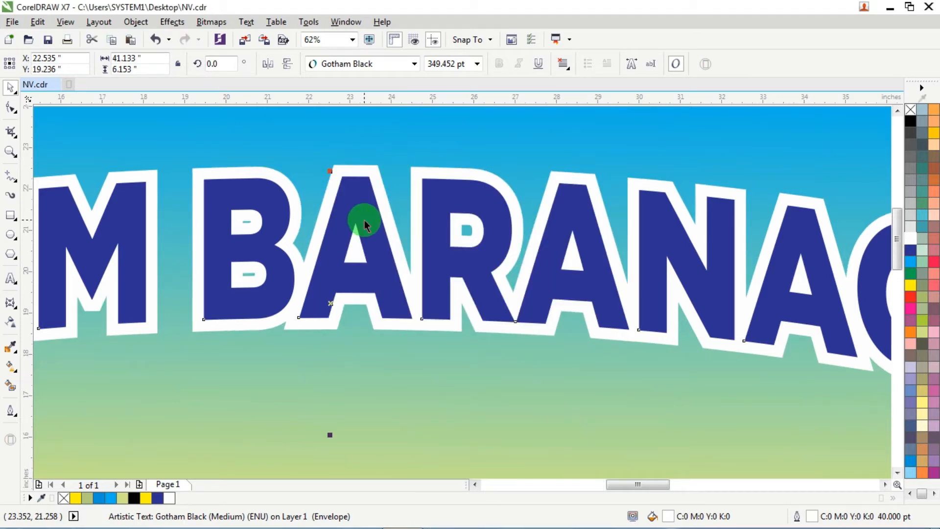
scroll(365, 220, "down", 2)
left_click(379, 156)
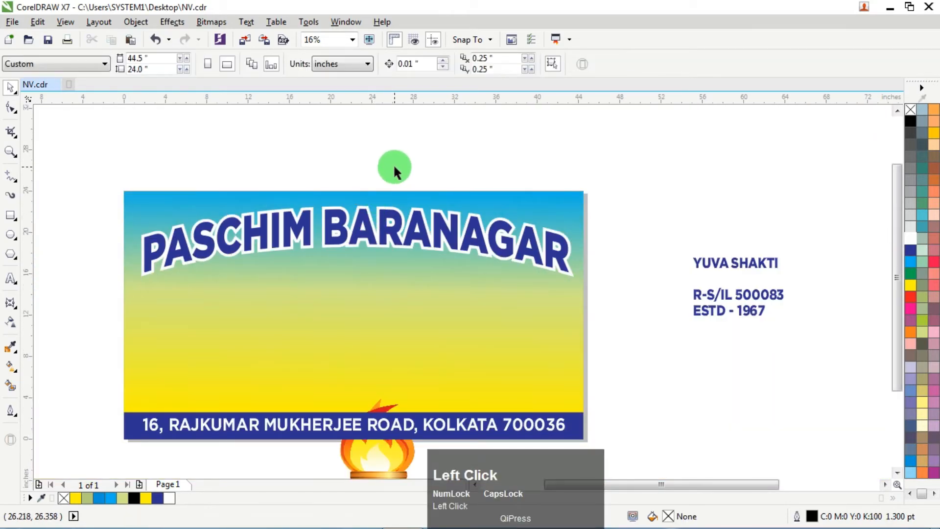
Move the torch onto the sign, between the arched PASCHIM BARANAGAR text and the address strip
scroll(395, 167, "down", 2)
scroll(391, 210, "up", 2)
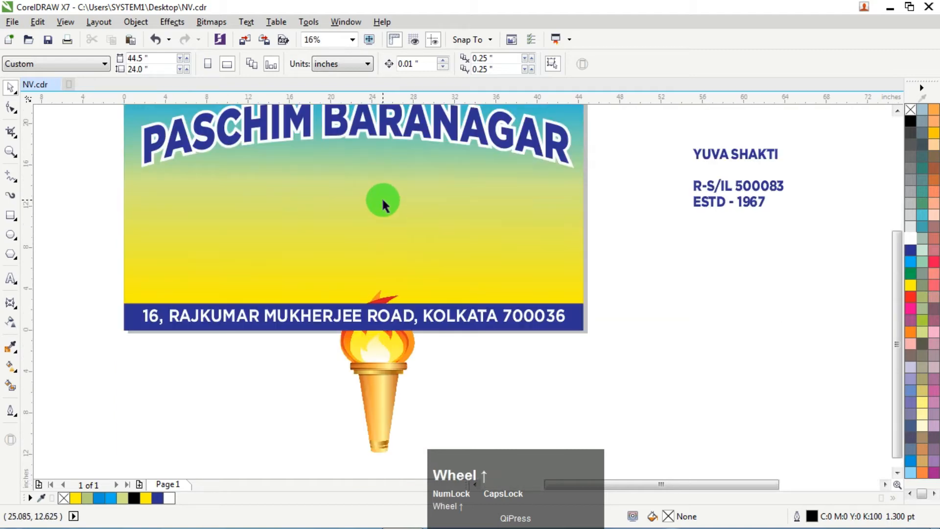
scroll(468, 269, "down", 1)
left_click_drag(433, 338, 409, 252)
scroll(427, 230, "up", 1)
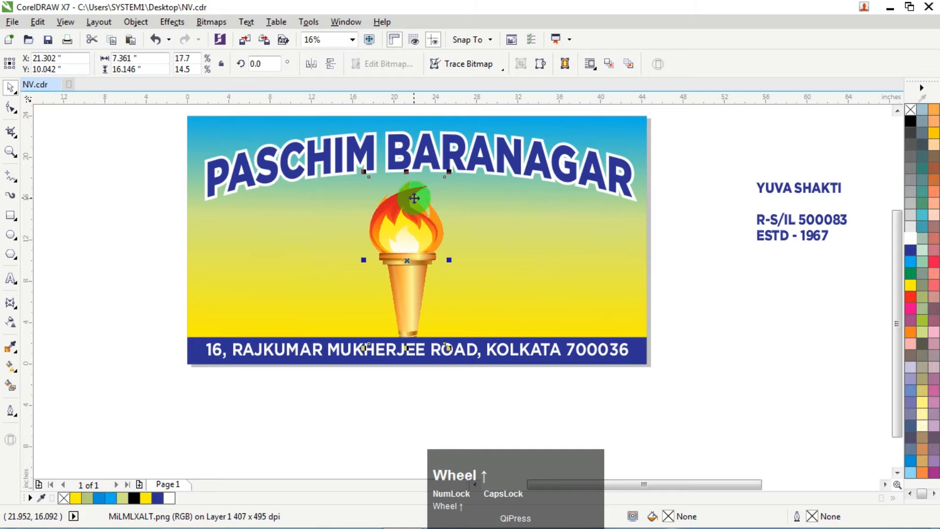
scroll(419, 299, "up", 1)
left_click_drag(415, 300, 405, 279)
Centre the torch horizontally on the gradient background
scroll(430, 279, "down", 1)
left_click(520, 276, "shift")
key("c")
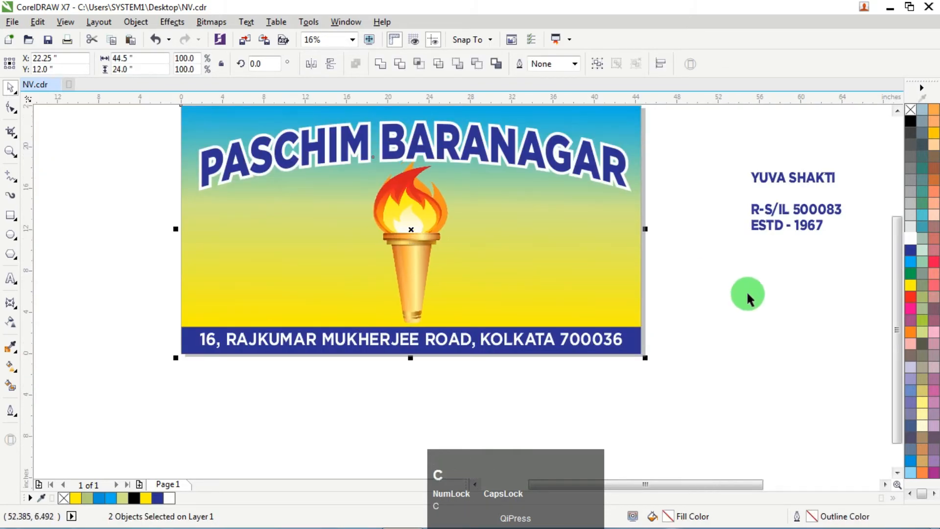
left_click(746, 289)
Nudge both layers of the PASCHIM BARANAGAR text slightly upward together
scroll(686, 237, "down", 2)
scroll(623, 206, "up", 2)
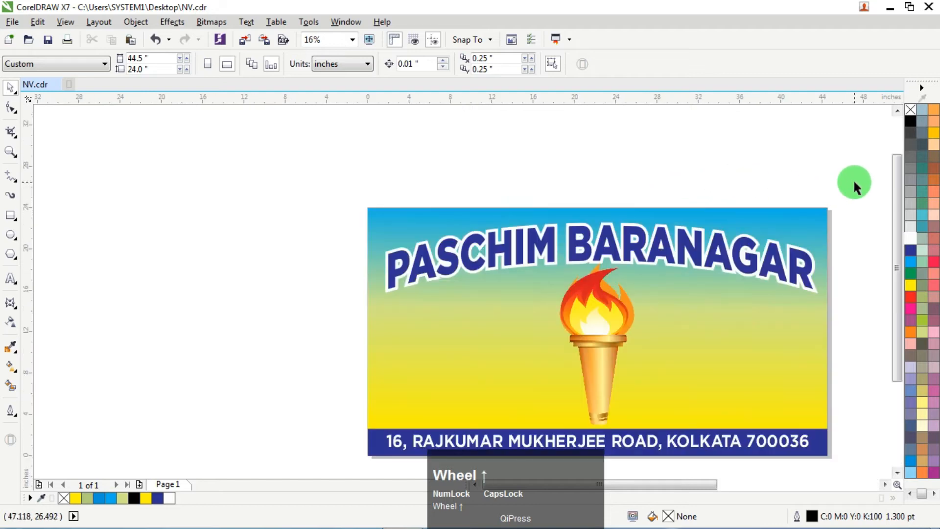
left_click_drag(853, 183, 266, 311)
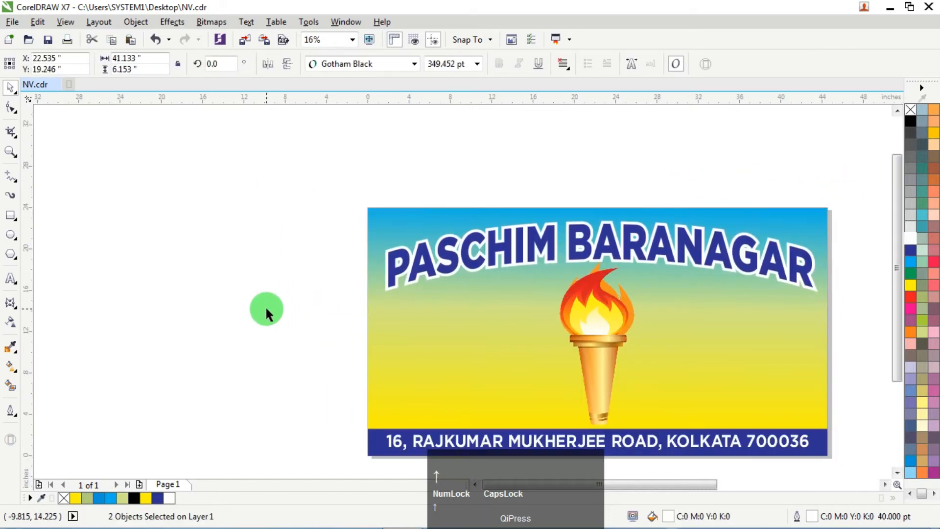
Move the YUVA SHAKTI line from beside the page onto the sign, next to the torch's flame
scroll(266, 306, "down", 3)
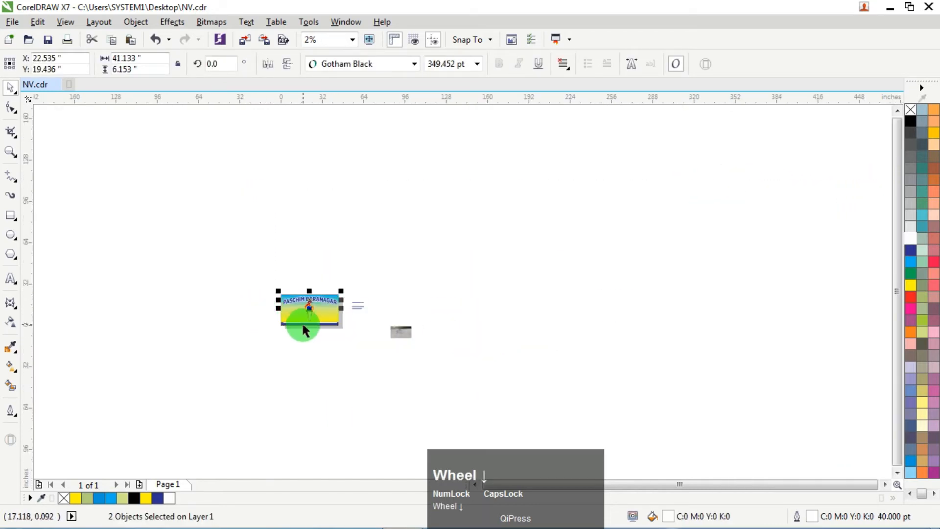
scroll(303, 327, "up", 2)
left_click_drag(512, 243, 252, 295)
scroll(252, 295, "up", 2)
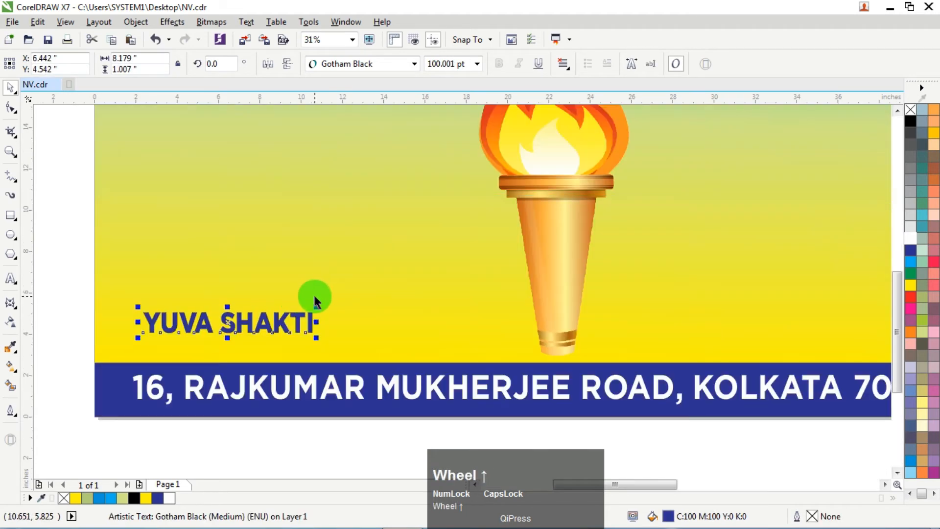
scroll(288, 308, "down", 2)
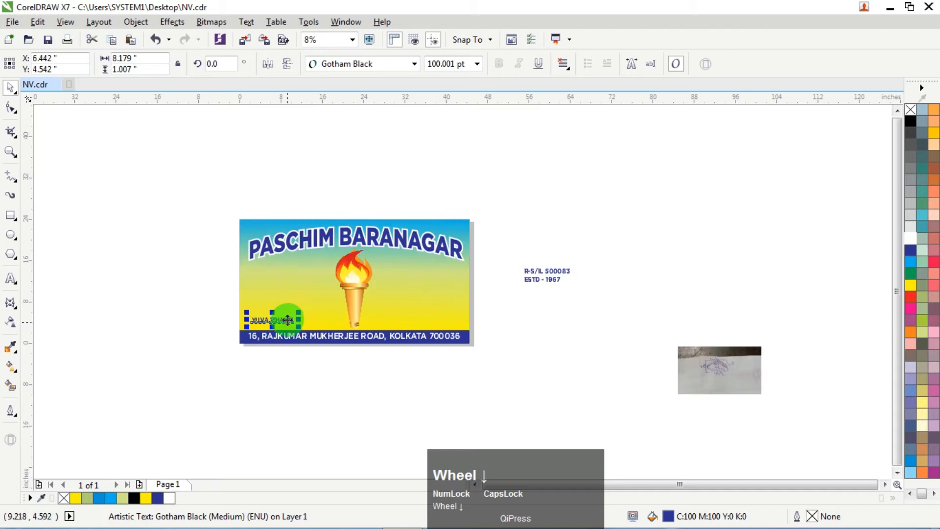
left_click_drag(288, 309, 391, 281)
Place the registration number line in the sign's lower left area above the address strip and set its font size to 200 pt
left_click_drag(542, 272, 281, 315)
scroll(281, 314, "up", 2)
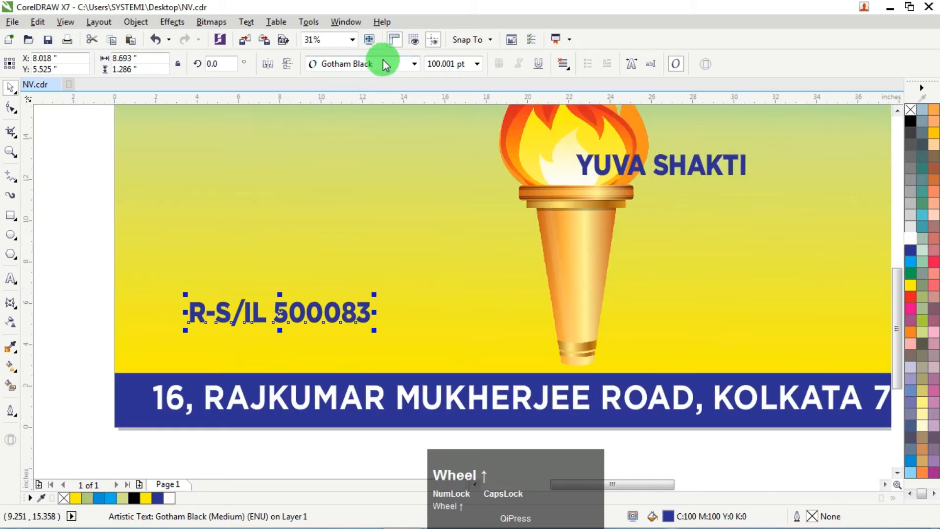
left_click(352, 40)
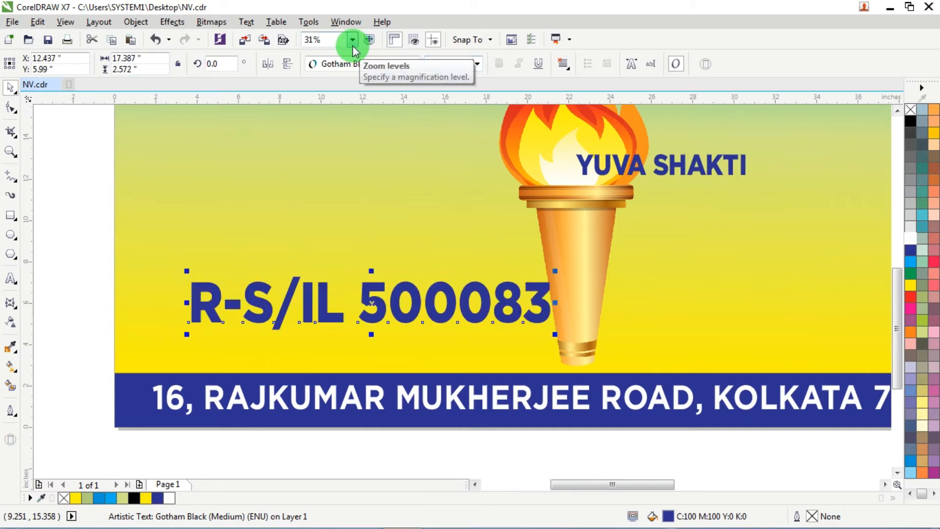
left_click_drag(388, 302, 336, 322)
scroll(336, 322, "down", 3)
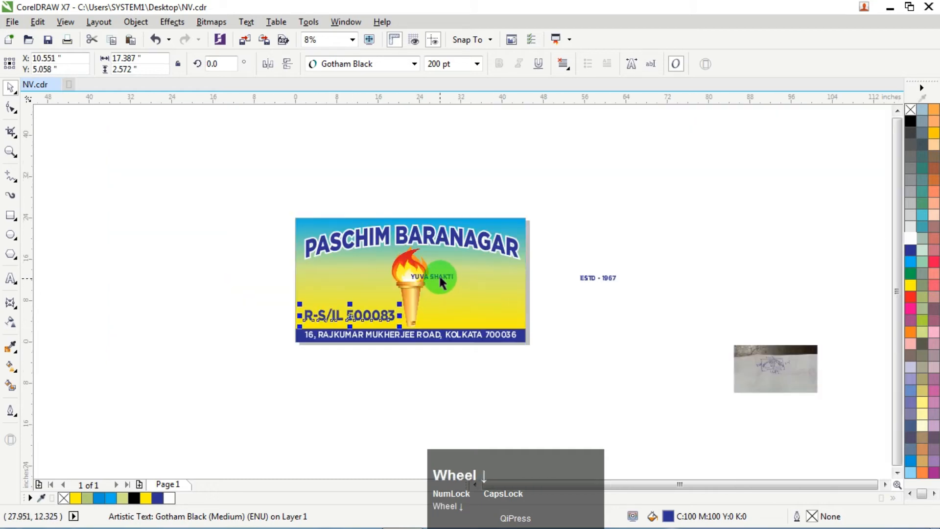
Move YUVA SHAKTI to the right of the torch, break it into separate words and enlarge both together to about 41.2 inches wide
left_click(460, 276)
scroll(460, 292, "up", 2)
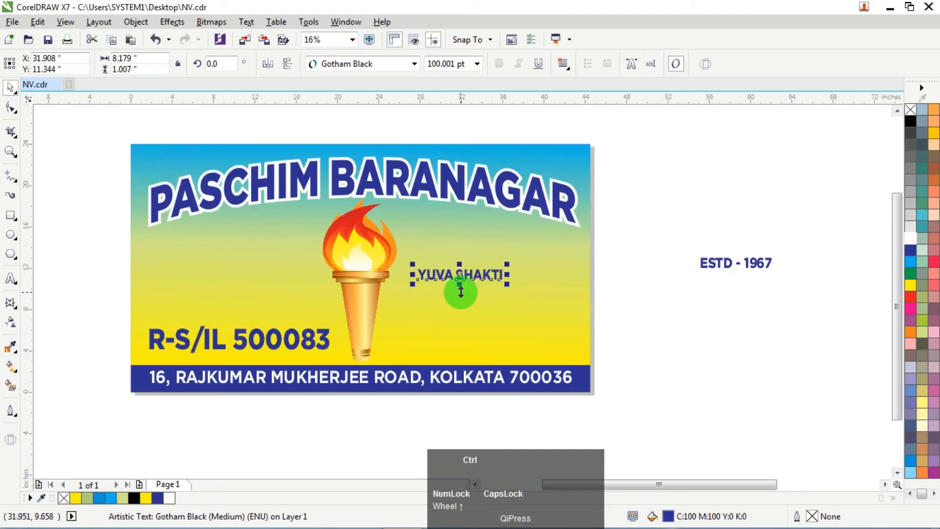
left_click_drag(622, 248, 358, 322)
left_click_drag(508, 287, 754, 314)
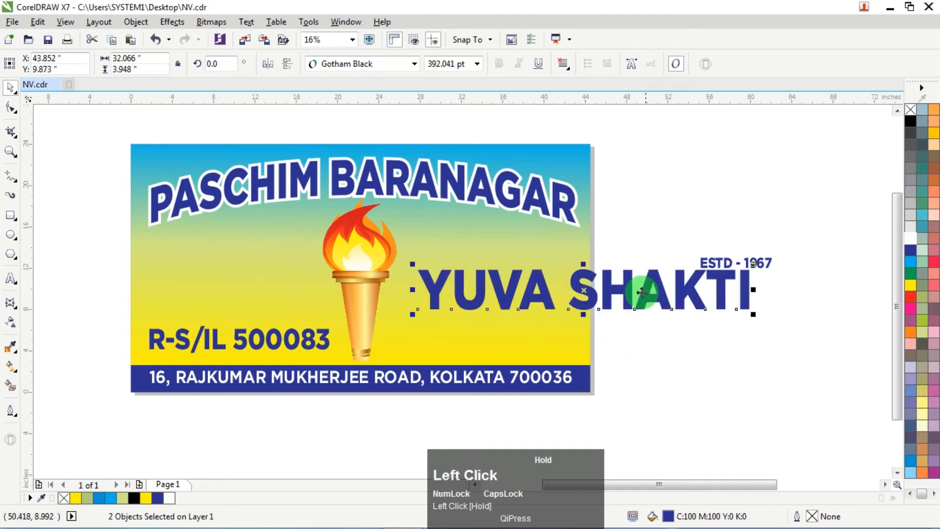
left_click_drag(594, 301, 574, 326)
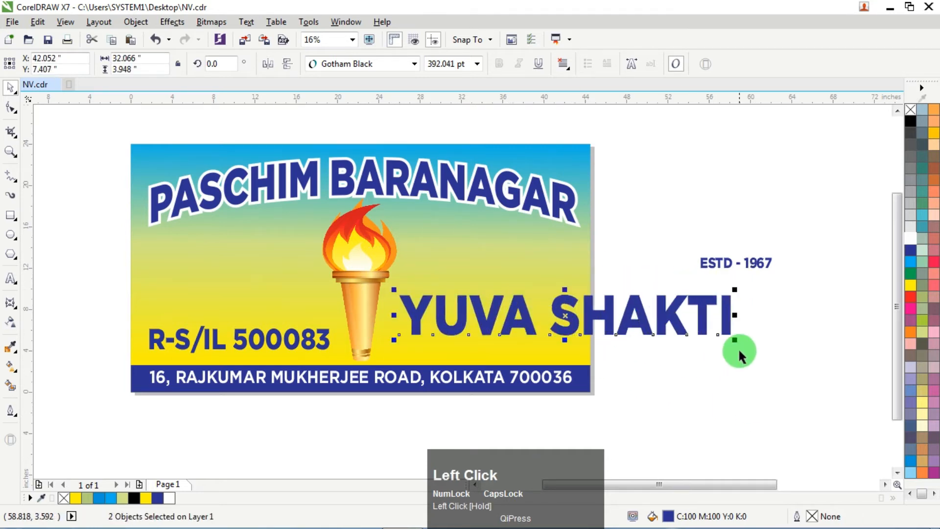
left_click_drag(735, 342, 831, 377)
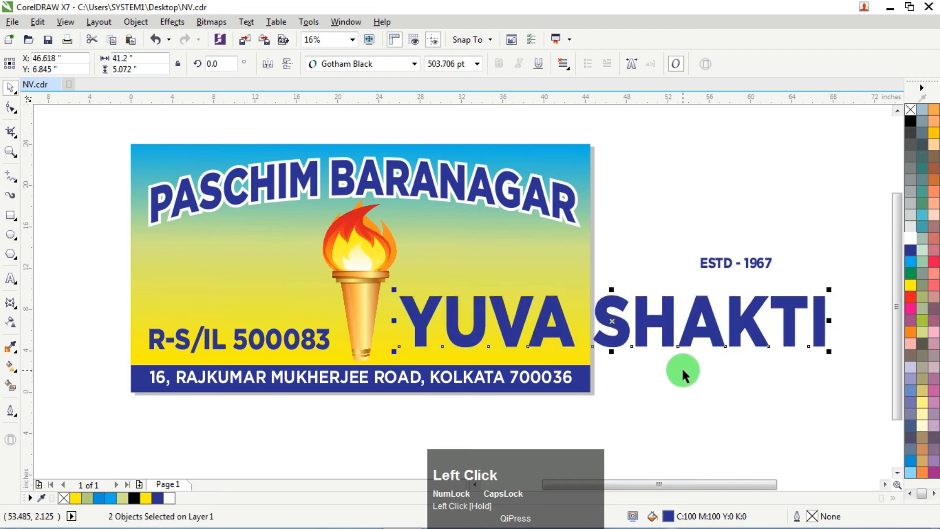
Fill the words YUVA and SHAKTI with red and set their font size to 550 pt
left_click(911, 296)
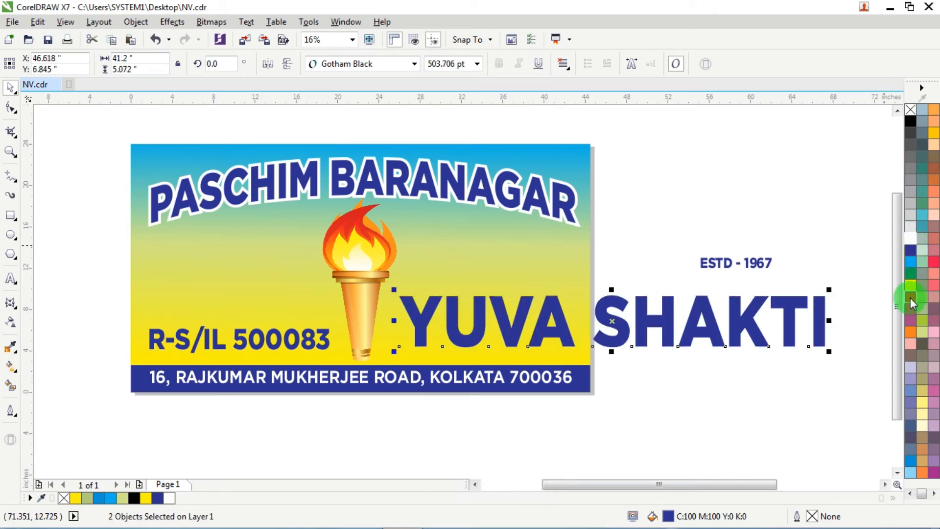
left_click(662, 402)
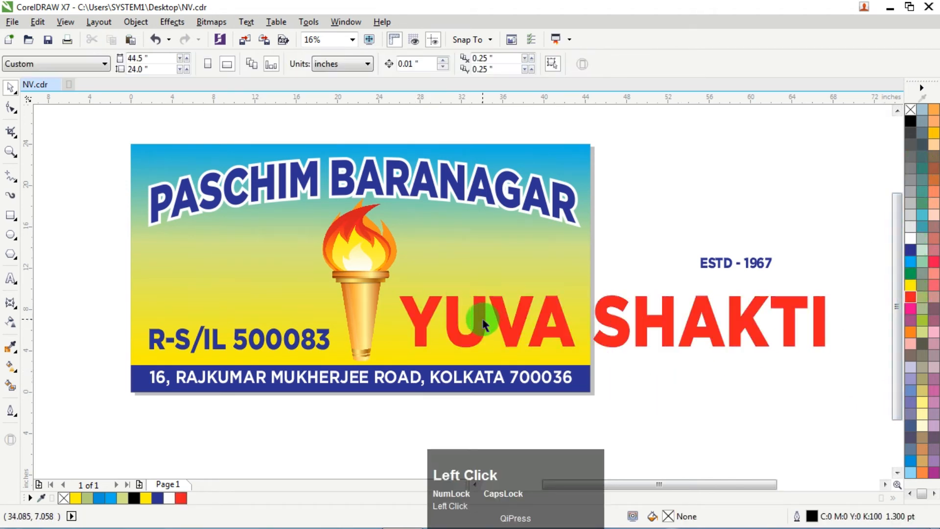
left_click(491, 323)
left_click(663, 318, "shift")
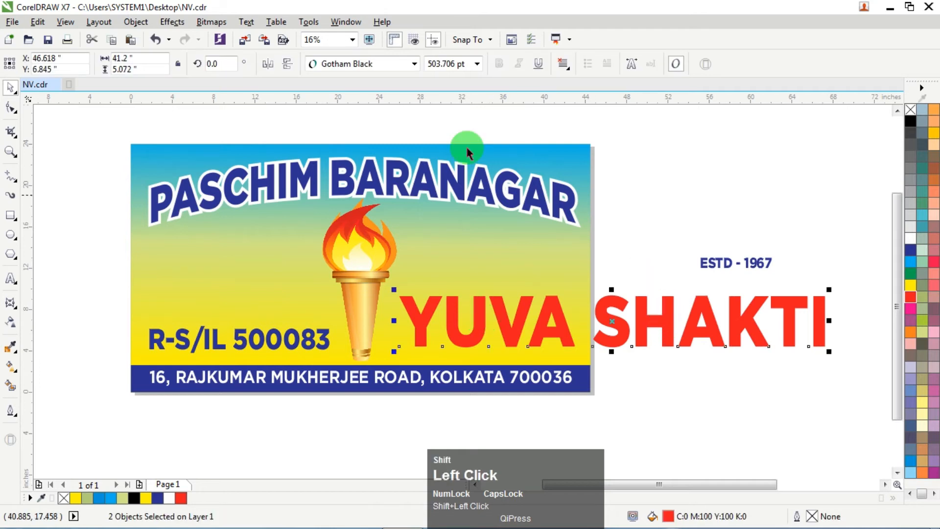
left_click(470, 63)
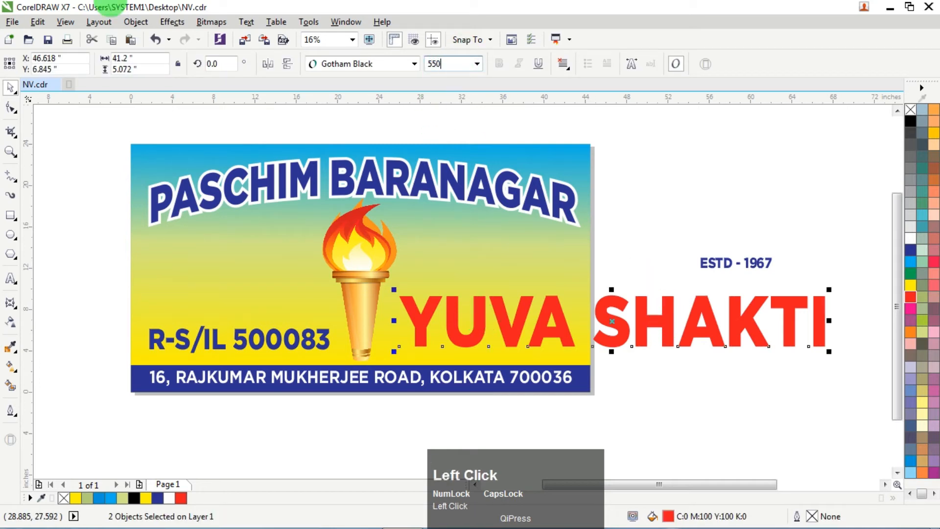
key("Return")
scroll(458, 256, "up", 2)
scroll(445, 251, "down", 4)
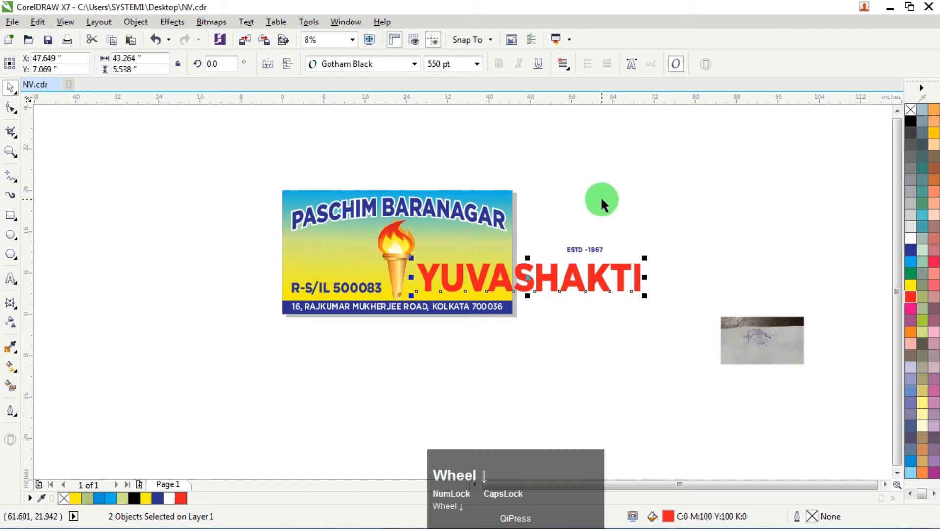
Move YUVA down and away from SHAKTI, over the address strip, and set both words' font size to 500 pt
left_click(603, 203)
left_click_drag(505, 279, 453, 300)
left_click(531, 283, "shift")
left_click(440, 63)
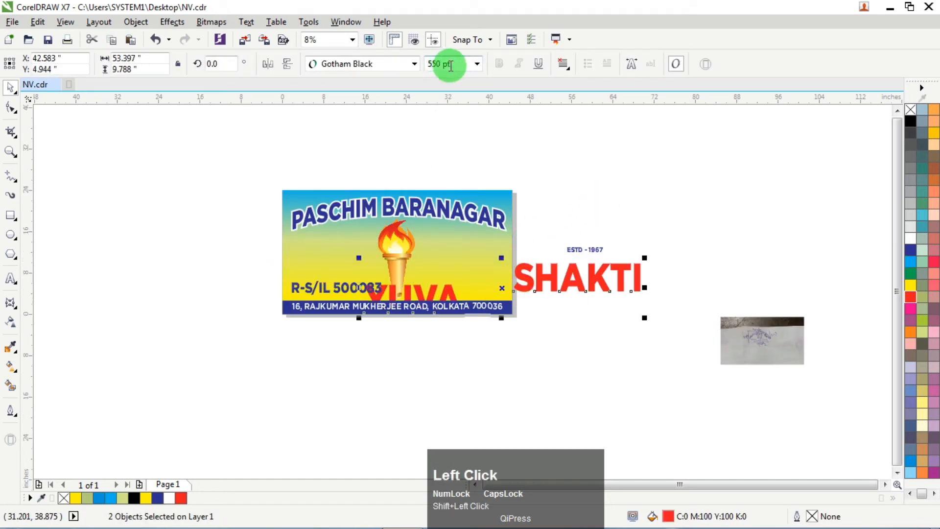
type("500")
key("Return")
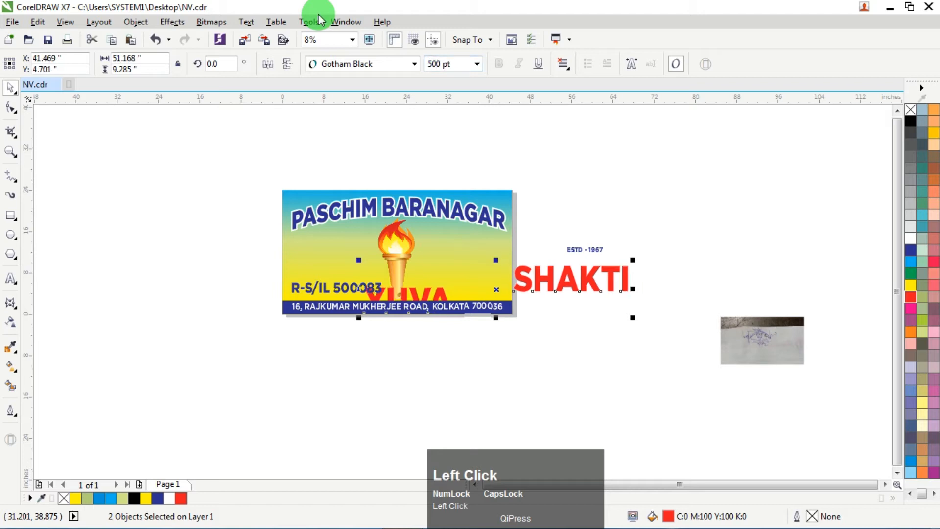
Move YUVA to the left of the torch, directly above the registration number line
left_click(431, 289)
scroll(420, 312, "up", 1)
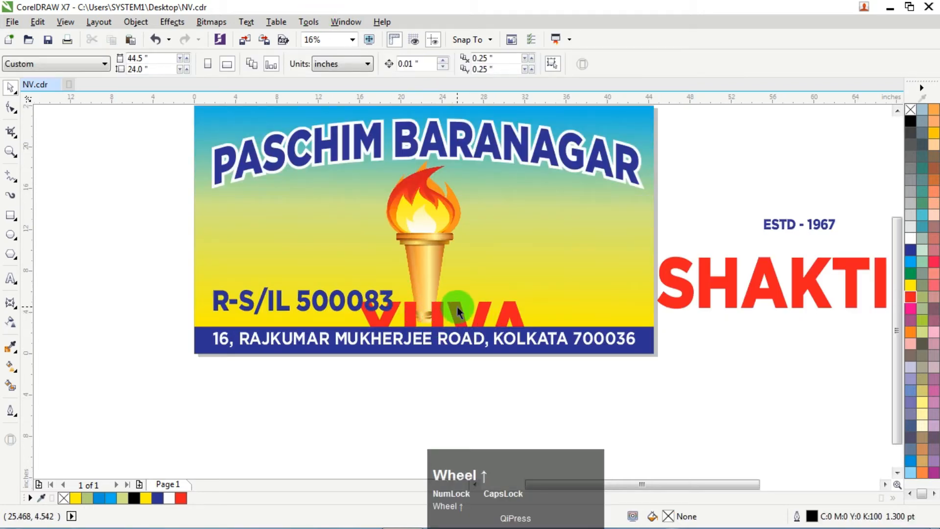
left_click_drag(457, 309, 308, 226)
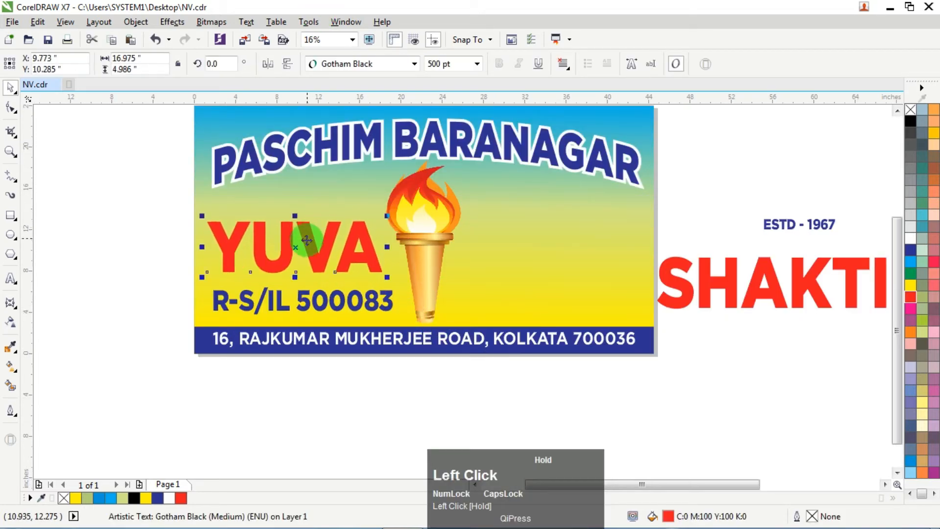
Bend YUVA into an upward arch with a single-arc envelope and shift it slightly down toward the torch
scroll(308, 227, "up", 1)
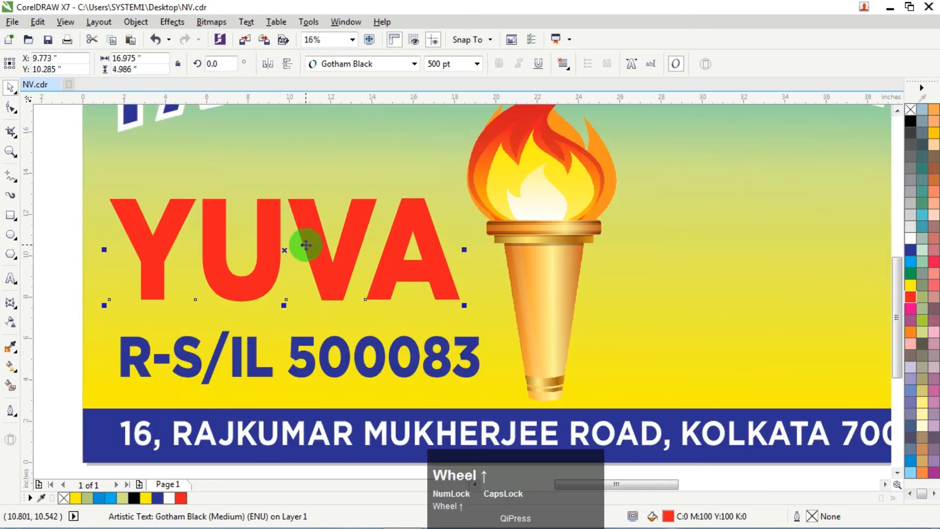
left_click(10, 303)
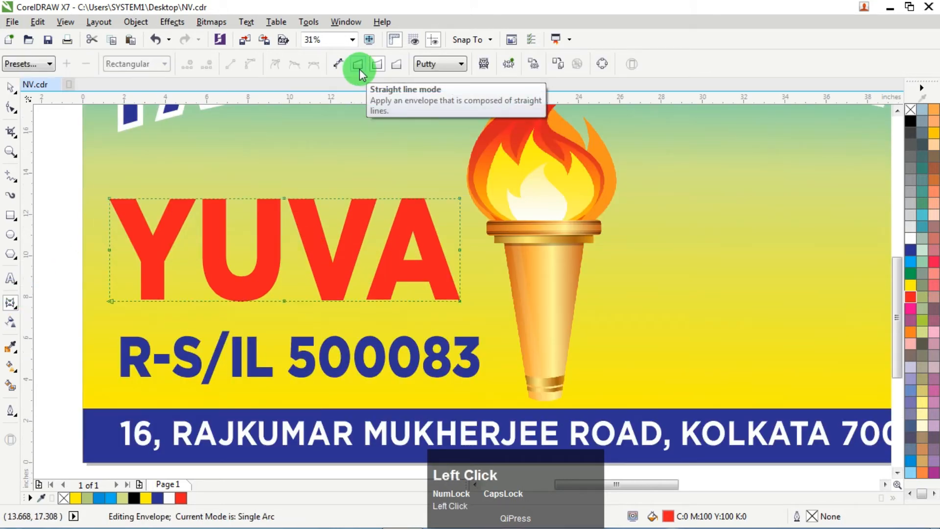
left_click_drag(284, 301, 290, 239)
scroll(290, 239, "down", 2)
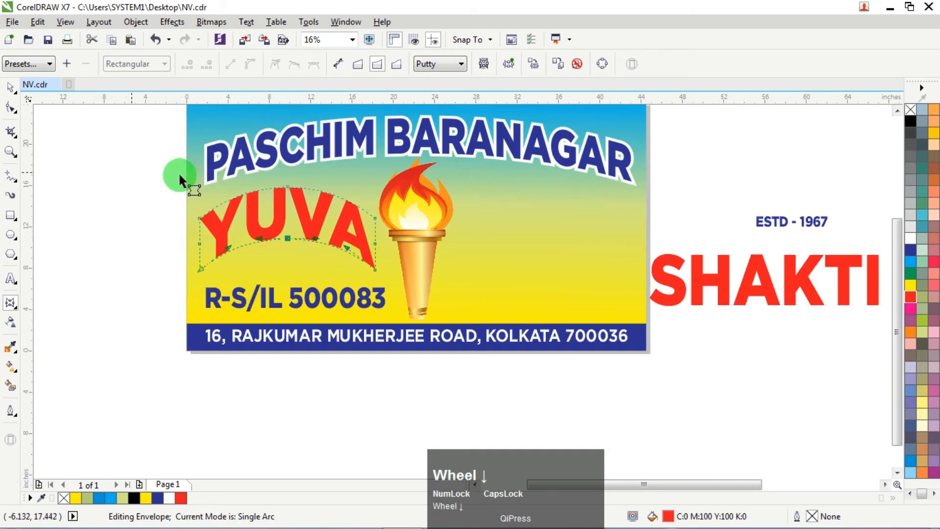
left_click_drag(288, 187, 292, 192)
left_click(23, 87)
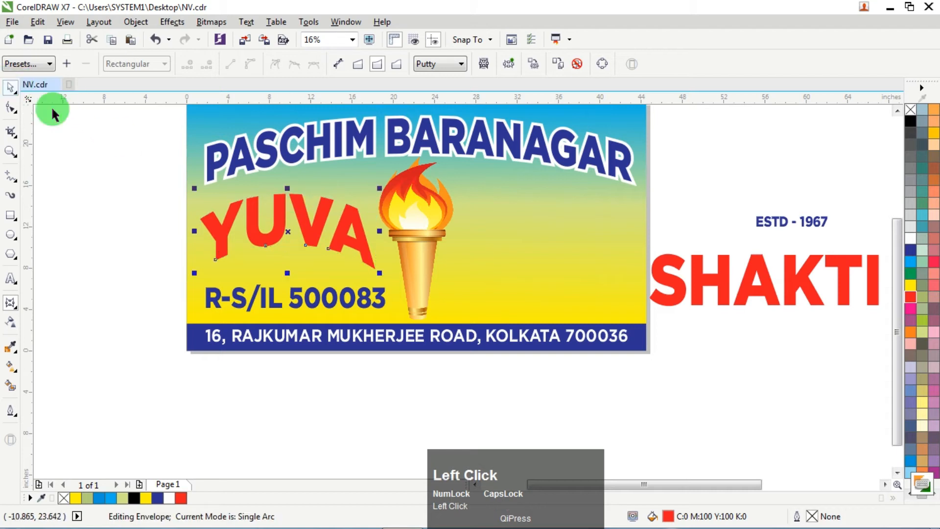
left_click_drag(314, 232, 321, 238)
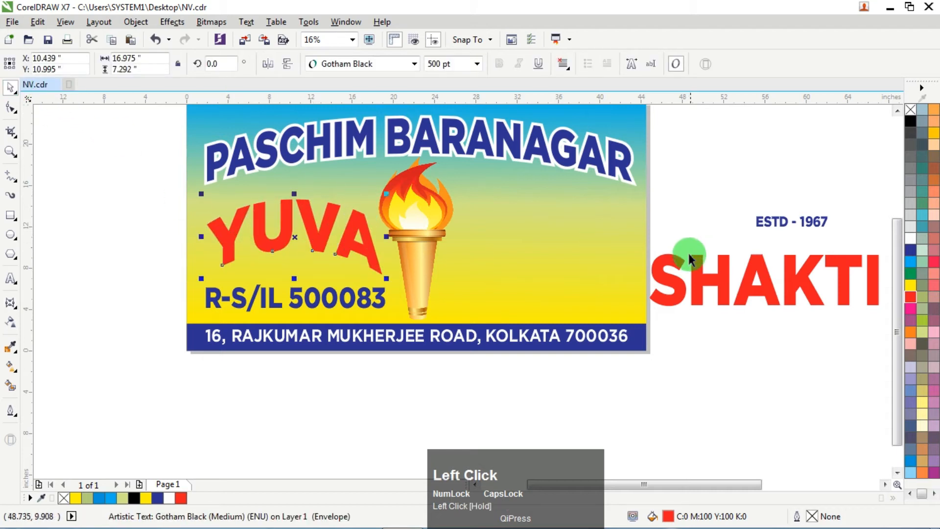
Place SHAKTI to the right of the torch and bend it into a downward curve with a single-arc envelope
left_click_drag(683, 291, 488, 251)
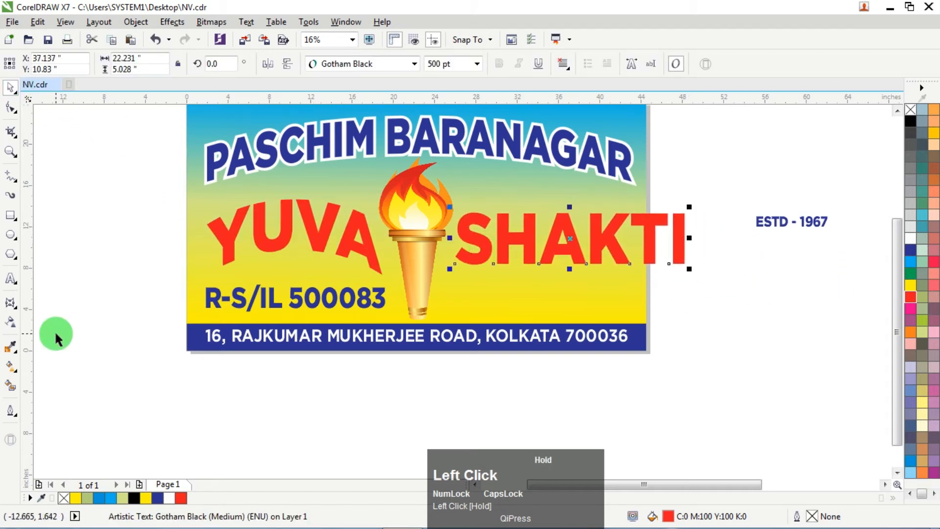
left_click(11, 302)
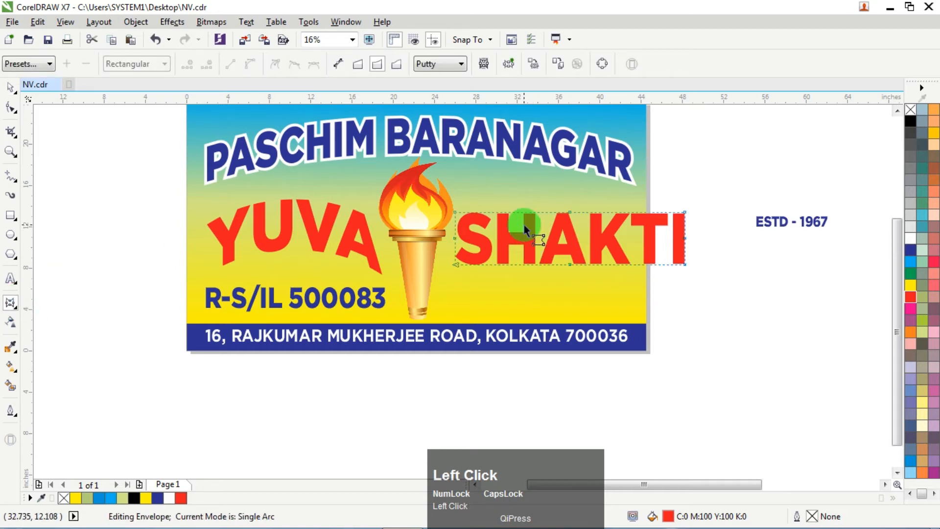
left_click_drag(568, 263, 569, 295)
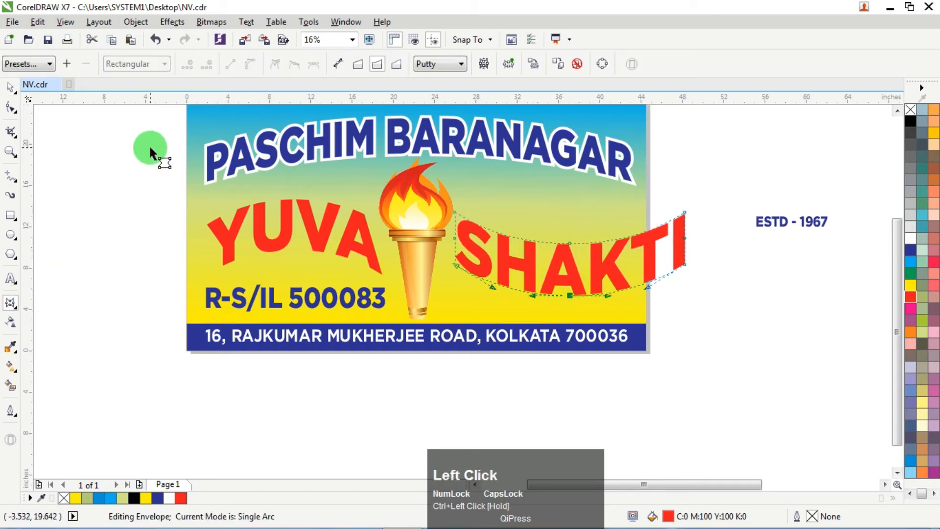
left_click(9, 89)
left_click(516, 260)
mouse_move(505, 260)
left_mouse_down()
mouse_move(484, 262)
mouse_move(497, 267)
left_mouse_up()
Narrow YUVA and SHAKTI together to about 41.9 inches wide so they fit within the sign
left_click(368, 241, "shift")
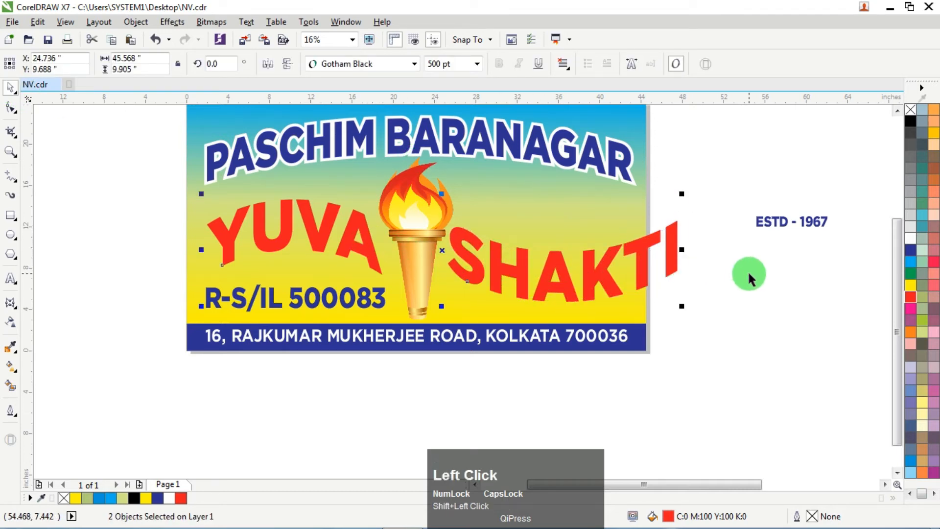
left_click_drag(685, 251, 636, 251)
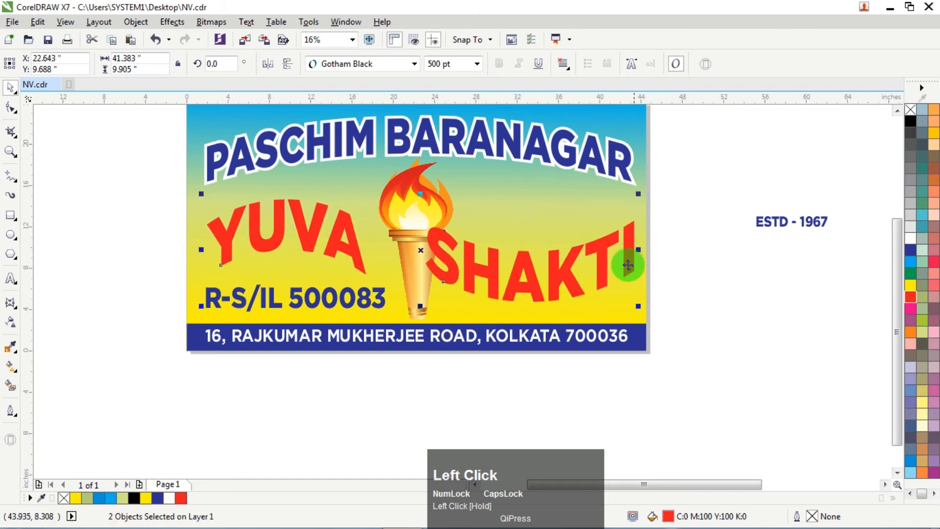
left_click_drag(201, 250, 195, 250)
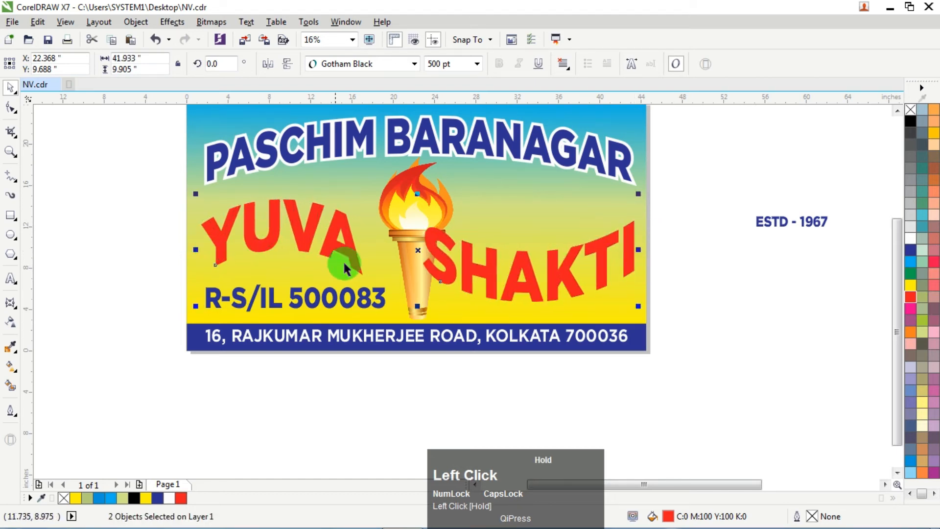
left_click(691, 280)
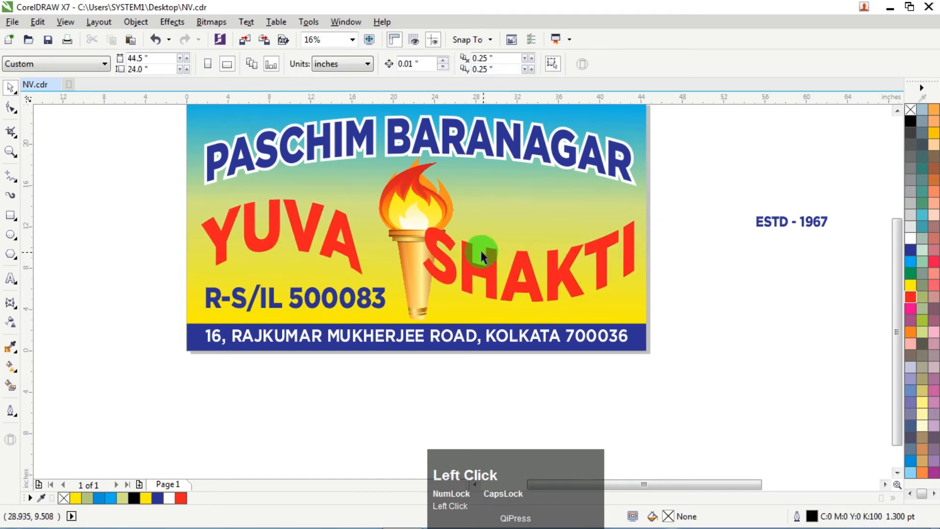
Narrow SHAKTI from its torch side to about 17.9 inches wide and shift the torch slightly left
left_click(445, 264)
left_click(405, 209)
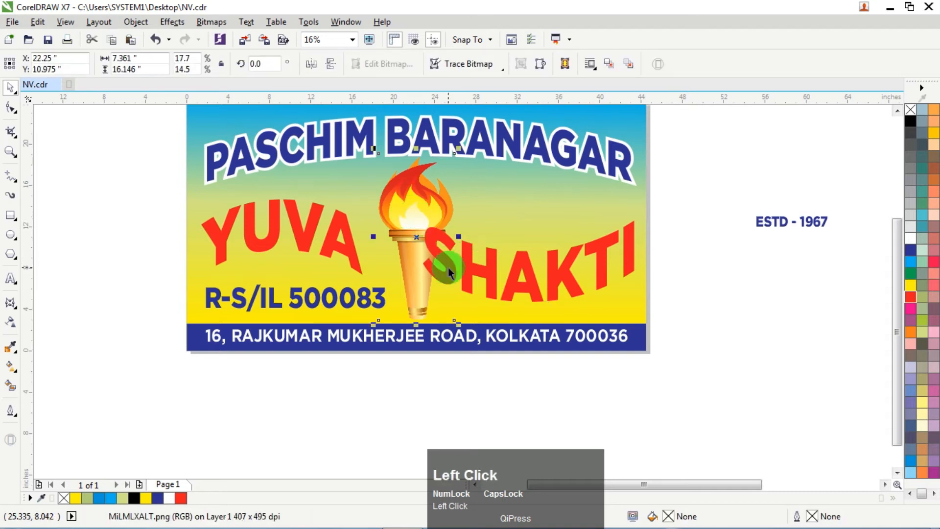
left_click(689, 274)
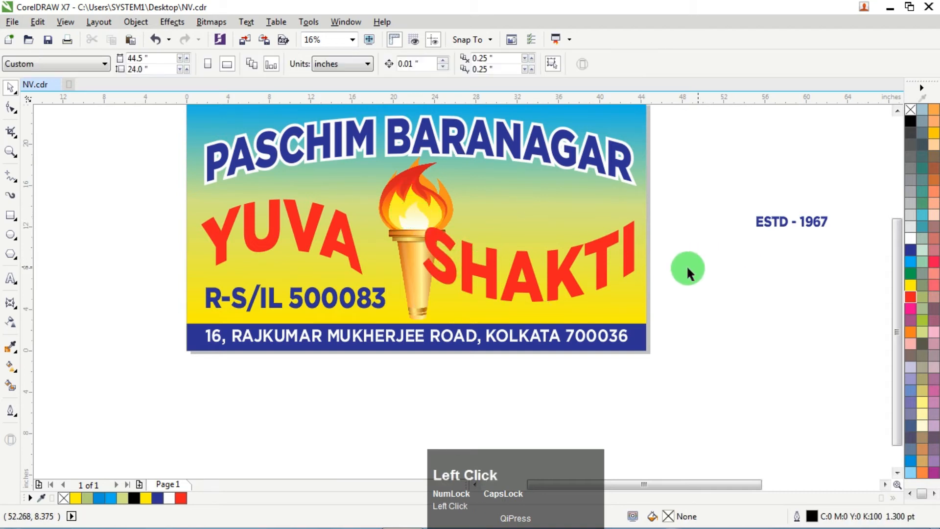
left_click(560, 264)
left_click_drag(417, 261, 443, 261)
left_click(430, 226)
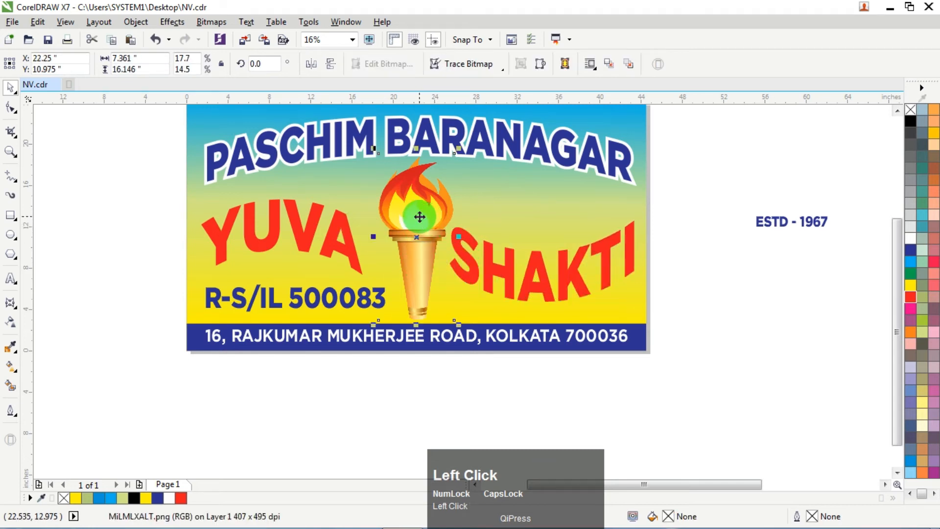
left_click(667, 240)
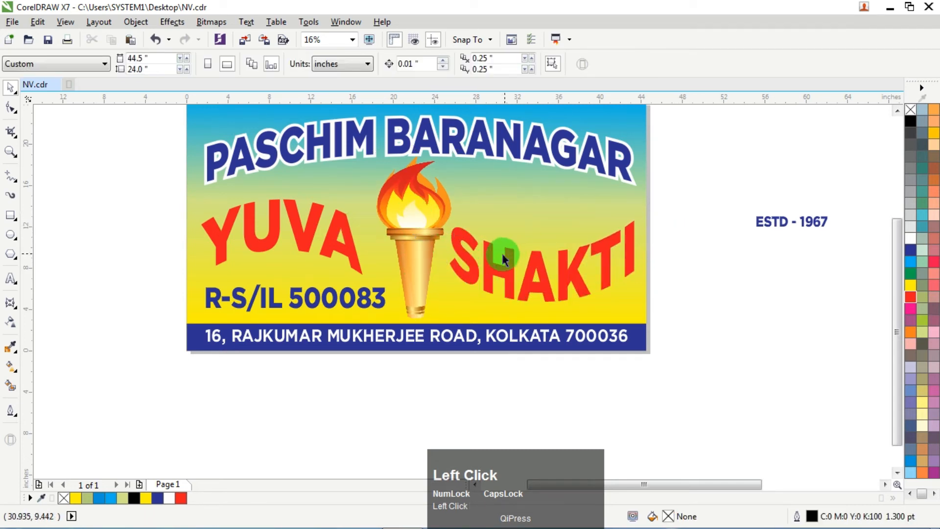
Flatten the downward curve of SHAKTI's single-arc envelope and nudge the word slightly lower
left_click(476, 268)
left_click(10, 302)
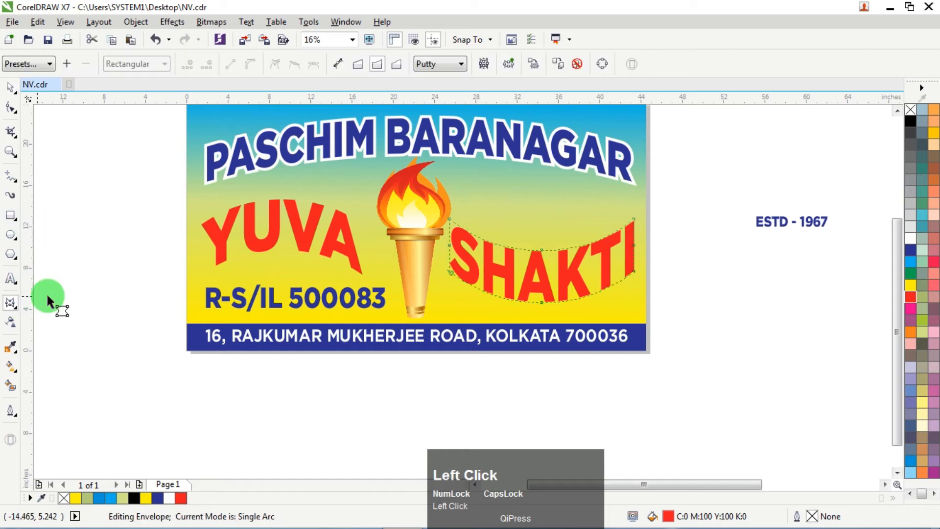
left_click(568, 282)
left_click(541, 300, "ctrl")
left_click_drag(541, 303, 543, 291)
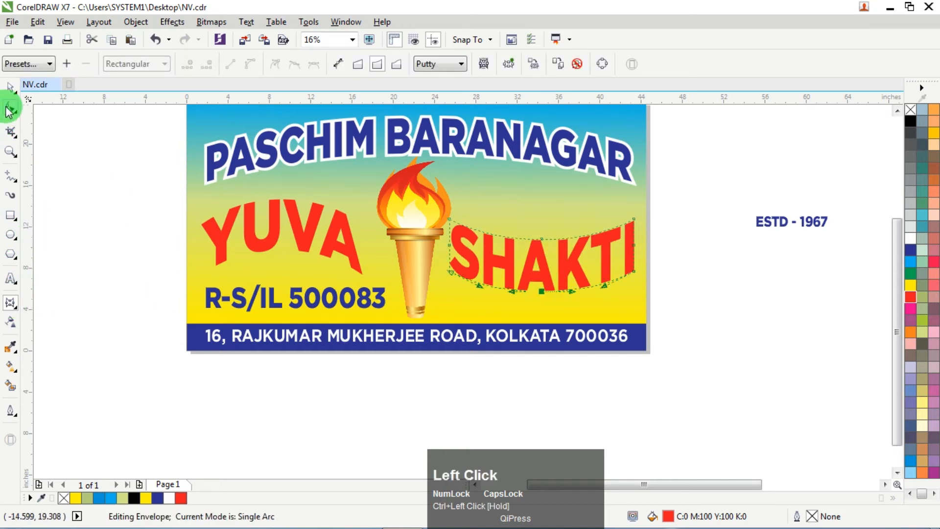
left_click(11, 86)
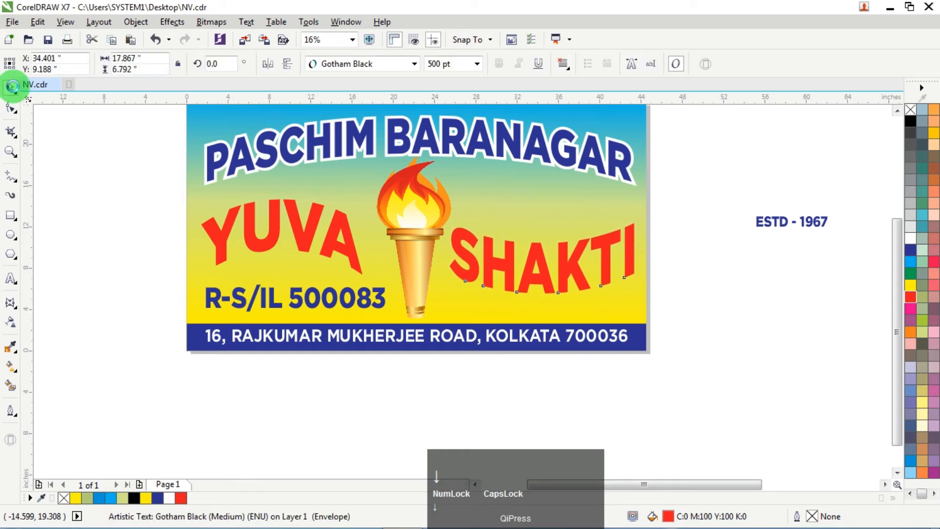
Widen YUVA toward the torch to about 17 inches
left_click(343, 241)
left_click_drag(370, 236, 385, 237)
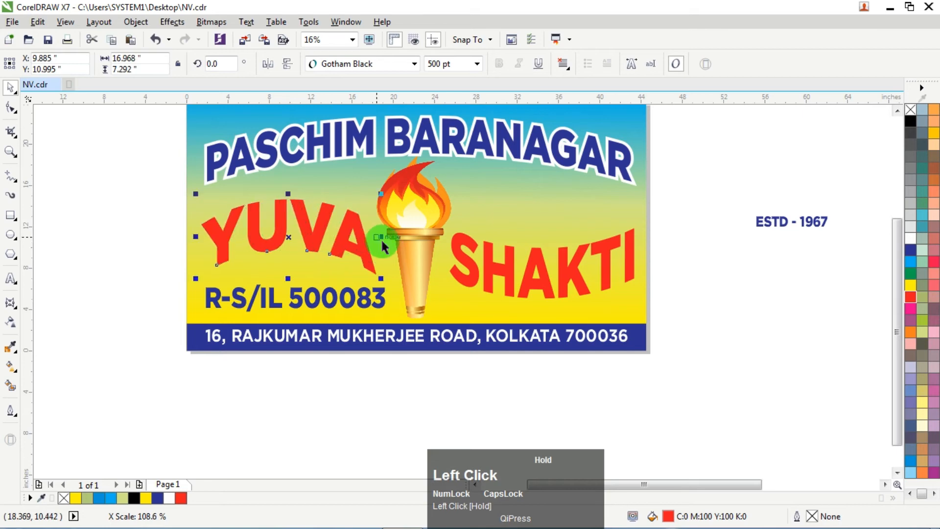
left_click_drag(447, 264, 675, 289)
scroll(675, 288, "down", 2)
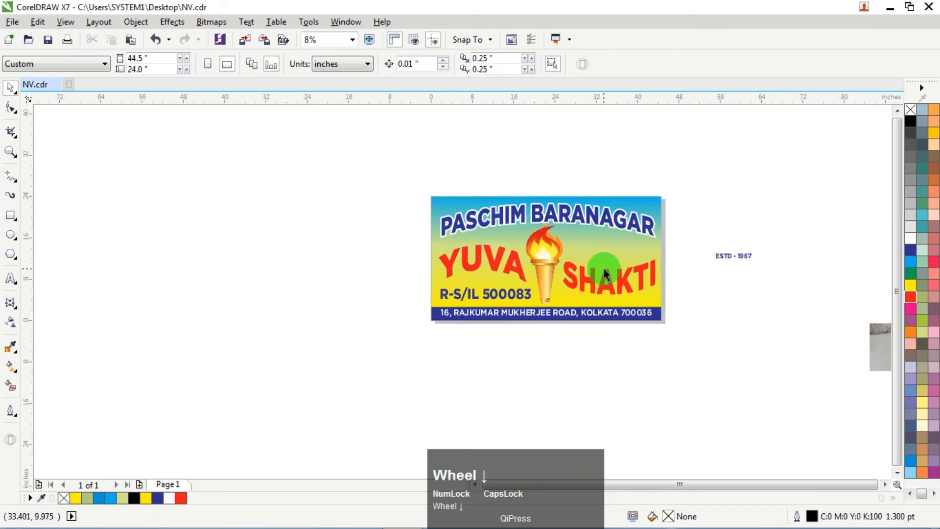
Stretch SHAKTI vertically about its centre to about 7.6 inches high
scroll(605, 266, "up", 3)
left_click(583, 268)
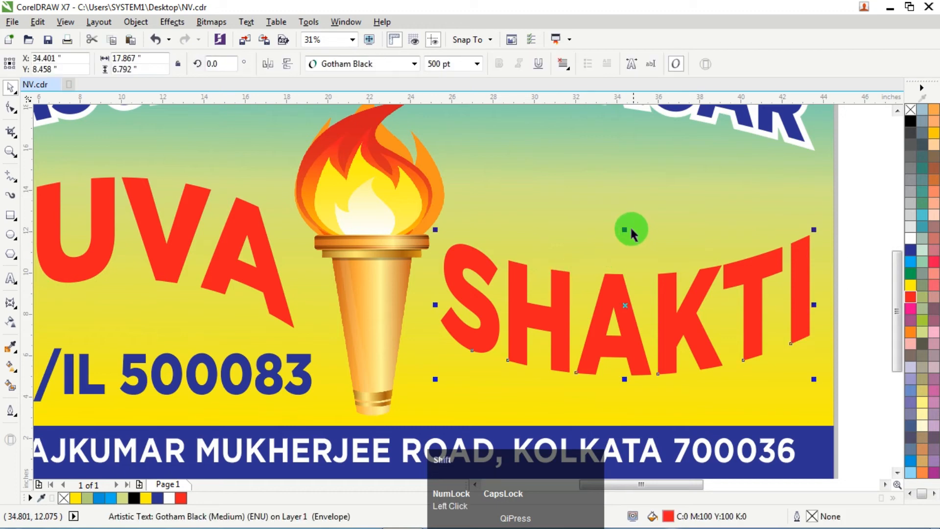
left_click_drag(625, 228, 621, 248)
scroll(622, 248, "down", 3)
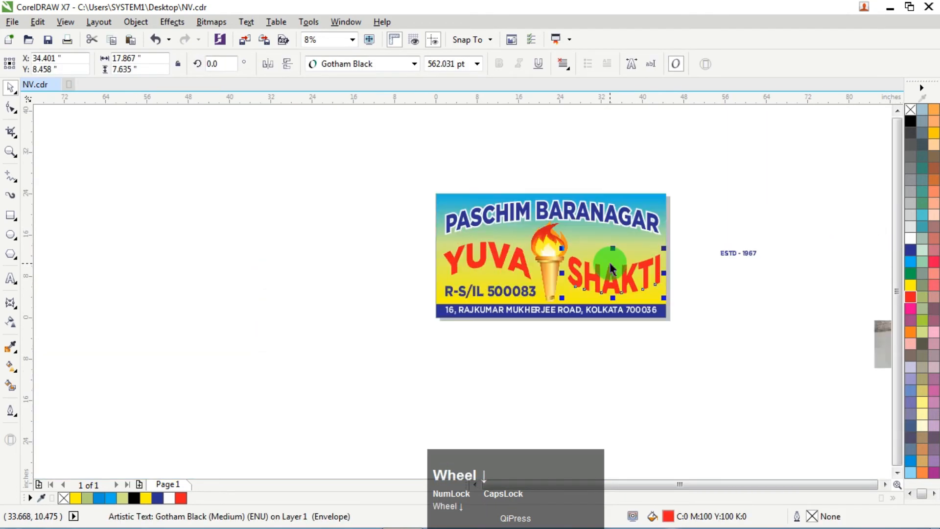
Stretch YUVA vertically about its centre, then lower its upper edge for a final height of about 8.3 inches
scroll(533, 277, "up", 3)
left_click(506, 248)
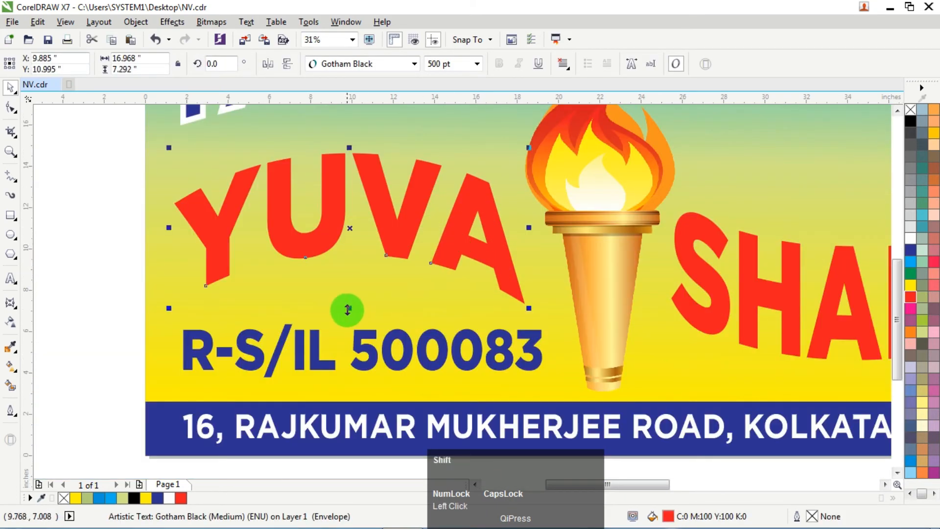
left_click_drag(349, 313, 350, 321)
scroll(367, 304, "down", 3)
scroll(357, 256, "up", 3)
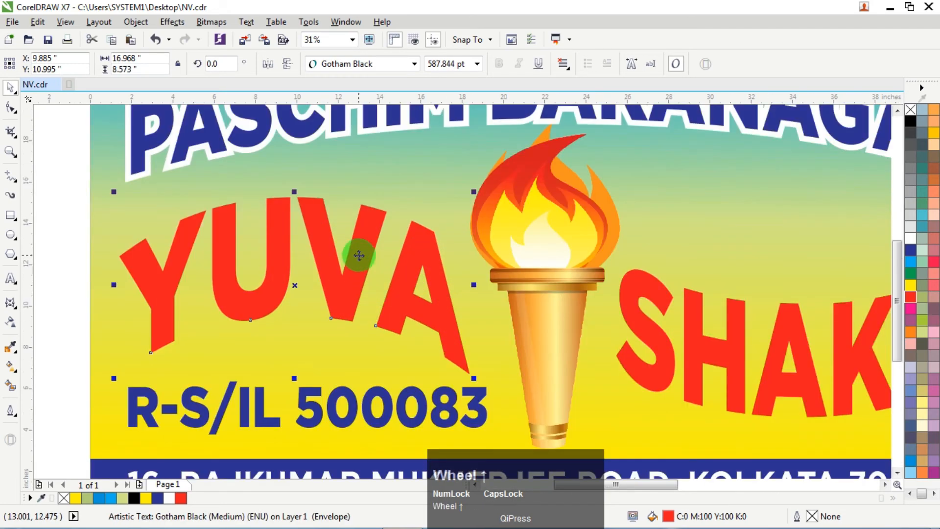
left_click_drag(296, 189, 321, 199)
scroll(478, 221, "down", 3)
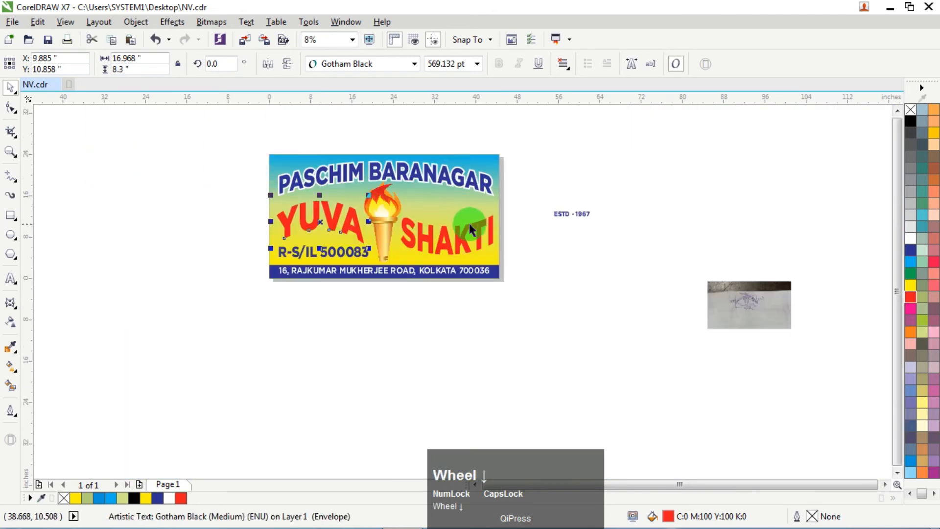
Select YUVA and SHAKTI together and copy them to the clipboard
scroll(451, 230, "up", 2)
left_click(366, 216, "shift")
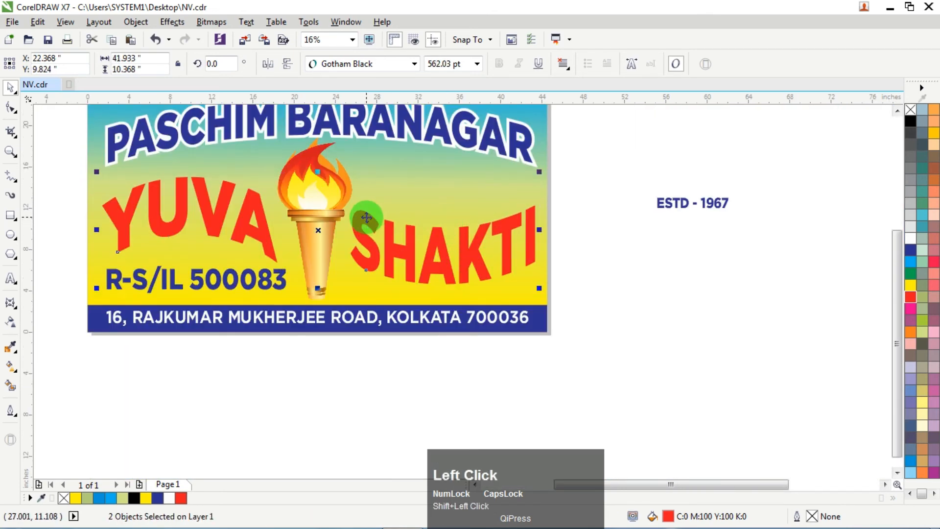
right_click(366, 217)
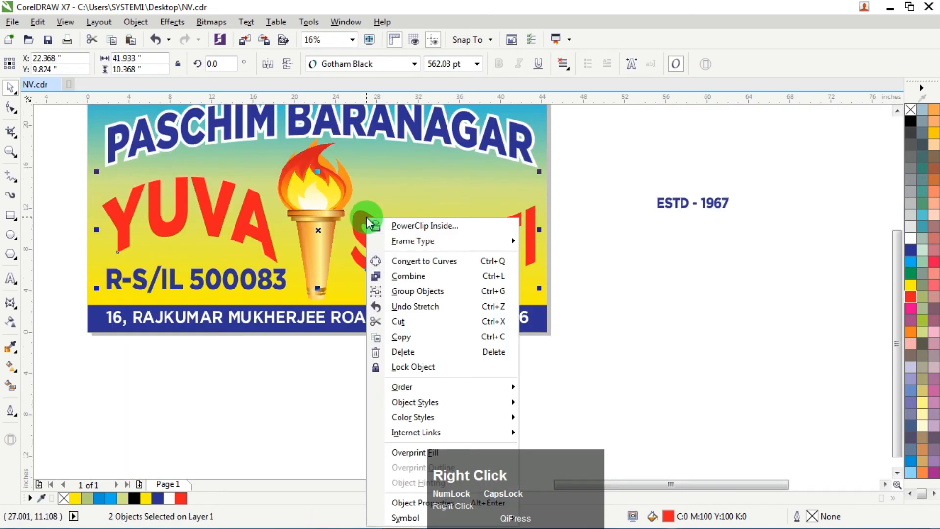
left_click(403, 338)
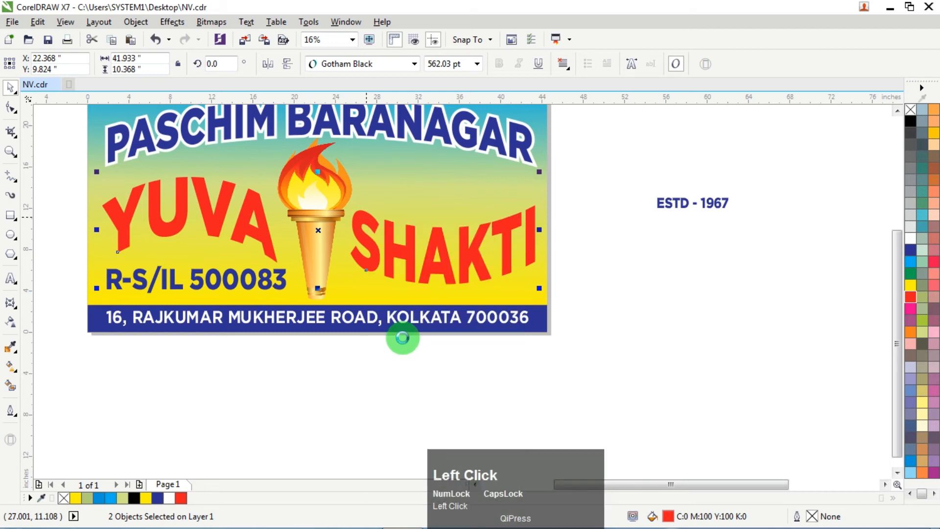
Give YUVA and SHAKTI a white fill and a white outline 50 pt wide
left_click(911, 241)
right_click(912, 240)
key("F12")
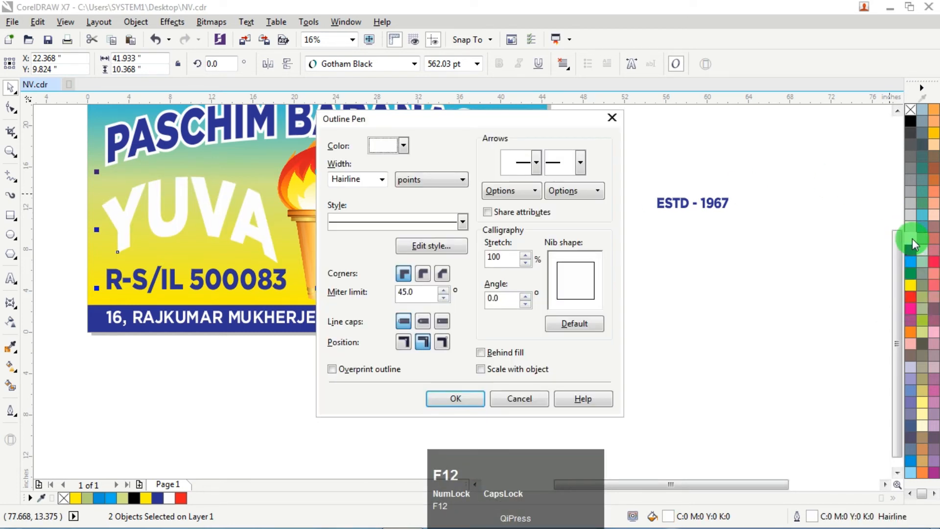
key("Return")
key("F12")
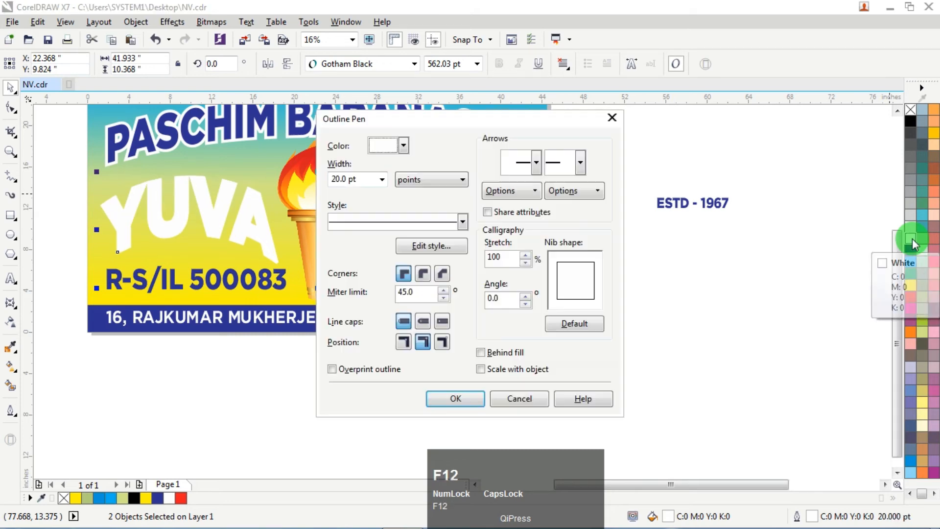
key("Tab")
type("50")
key("Return")
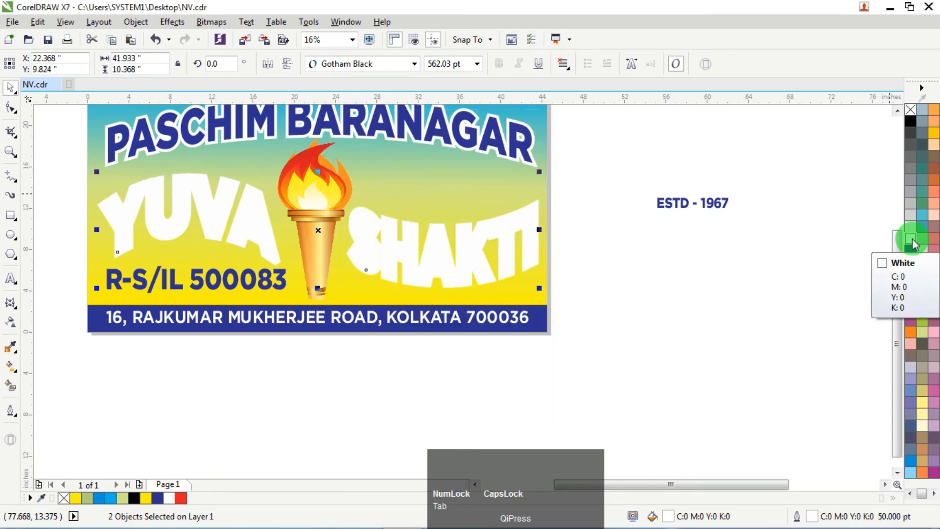
Set the outline of YUVA and SHAKTI to 100 pt and colour both fill and outline blue (C100 M100)
key("F12")
key("Tab")
type("100")
key("Return")
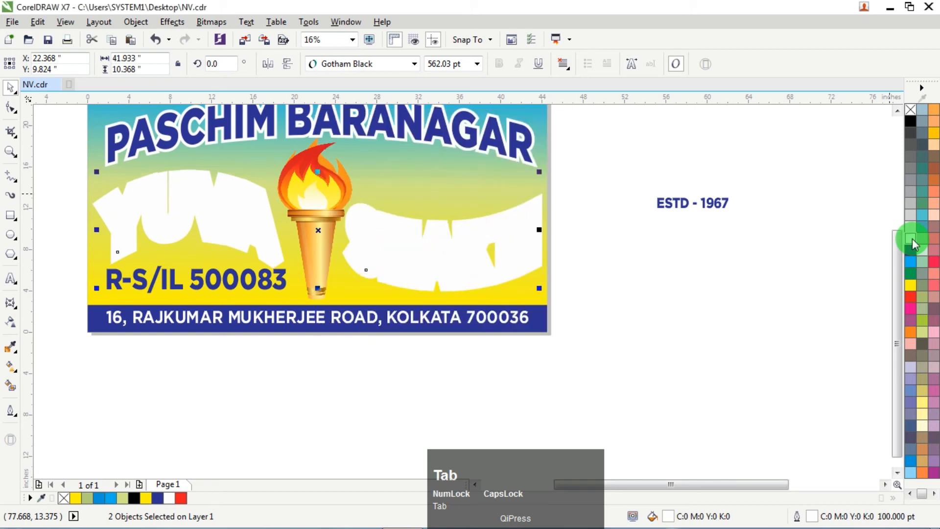
scroll(912, 239, "up", 1)
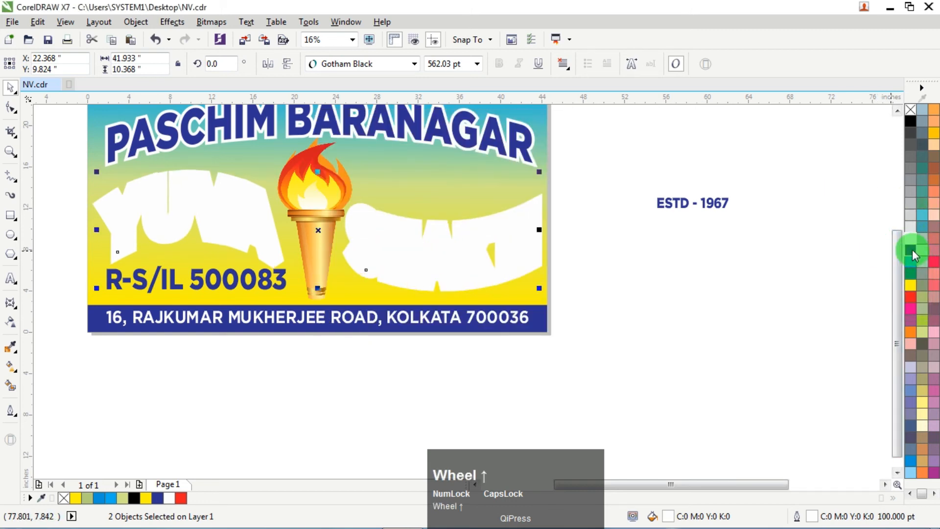
left_click(912, 250)
right_click(912, 250)
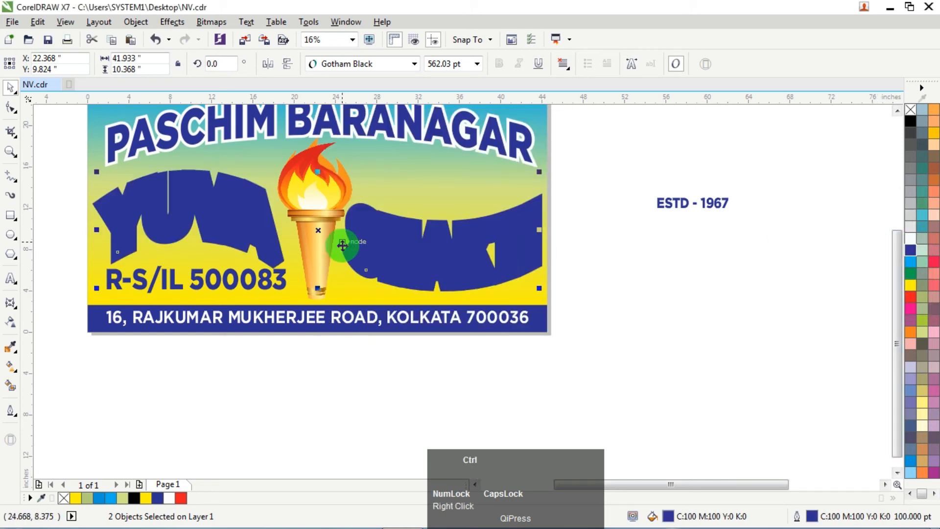
Paste the copied YUVA and SHAKTI over the blue layer, with a white fill and a 30 pt white outline
key("ctrl+v")
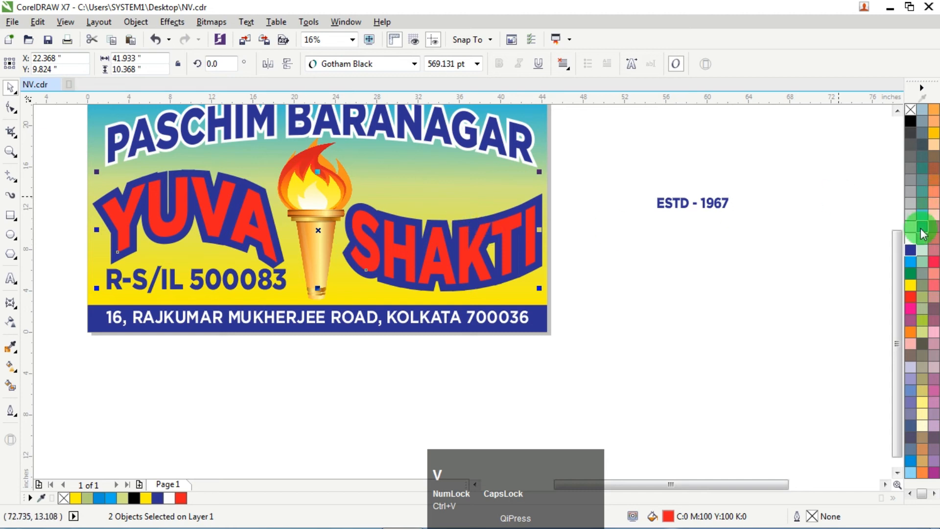
left_click(907, 240)
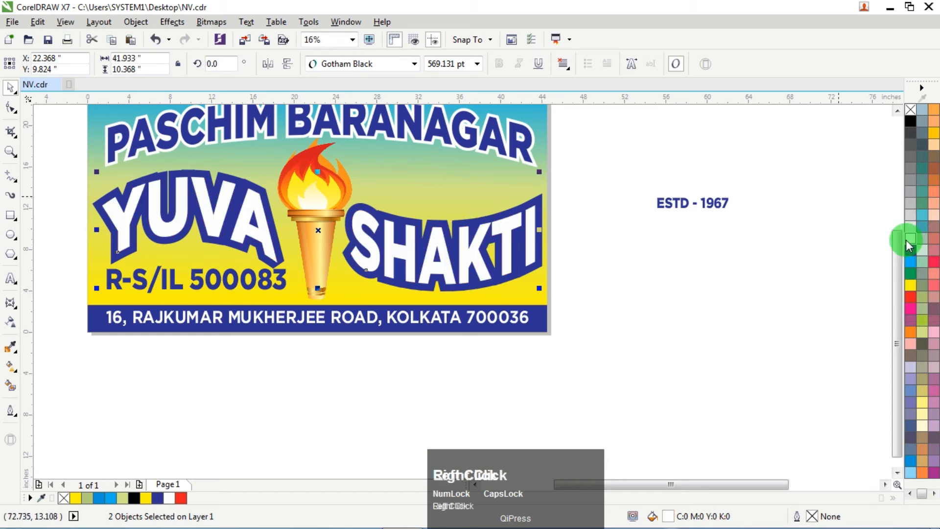
right_click(905, 239)
key("F12")
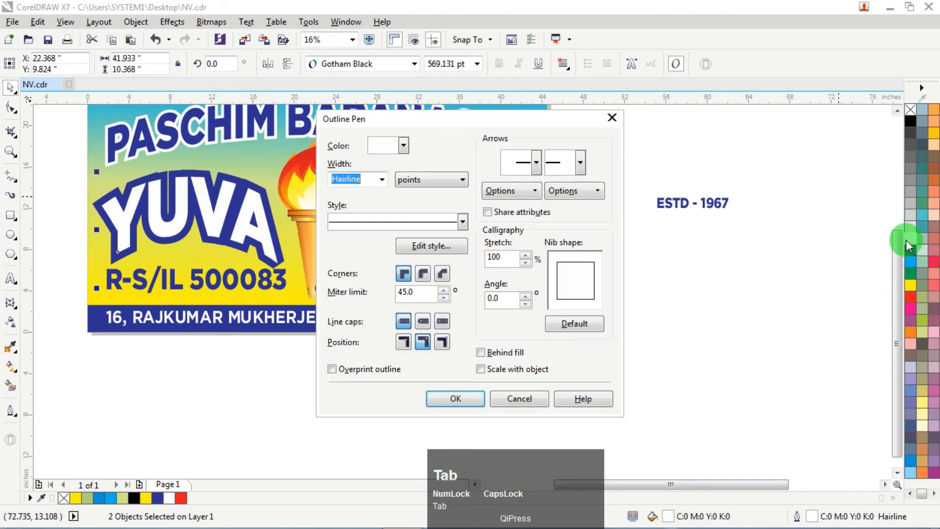
type("30")
key("Return")
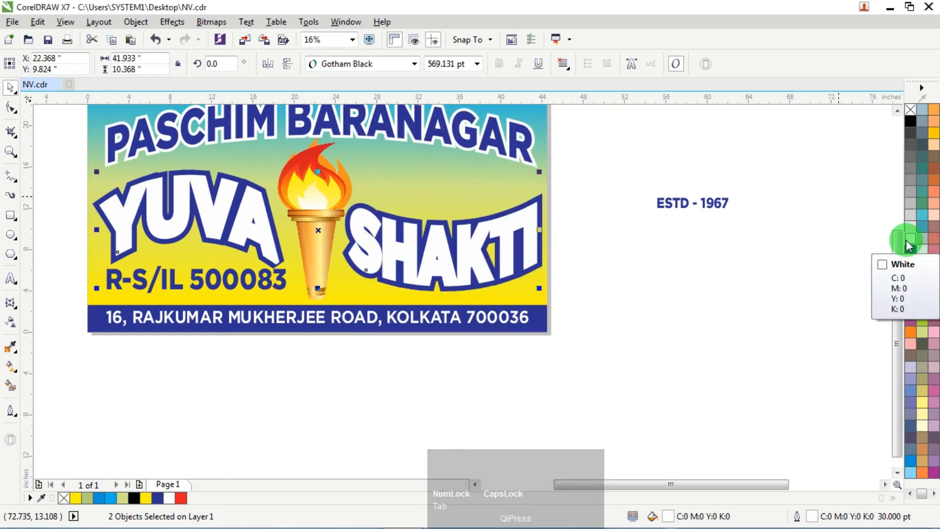
Paste the original red YUVA and SHAKTI once more on top of the white layer and deselect them
left_click(599, 135)
right_click(599, 136)
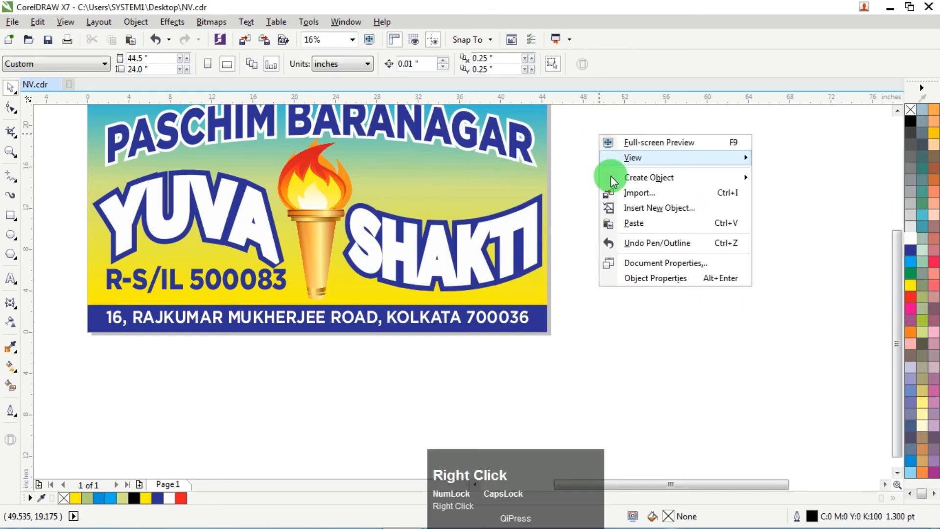
left_click(633, 224)
left_click(651, 289)
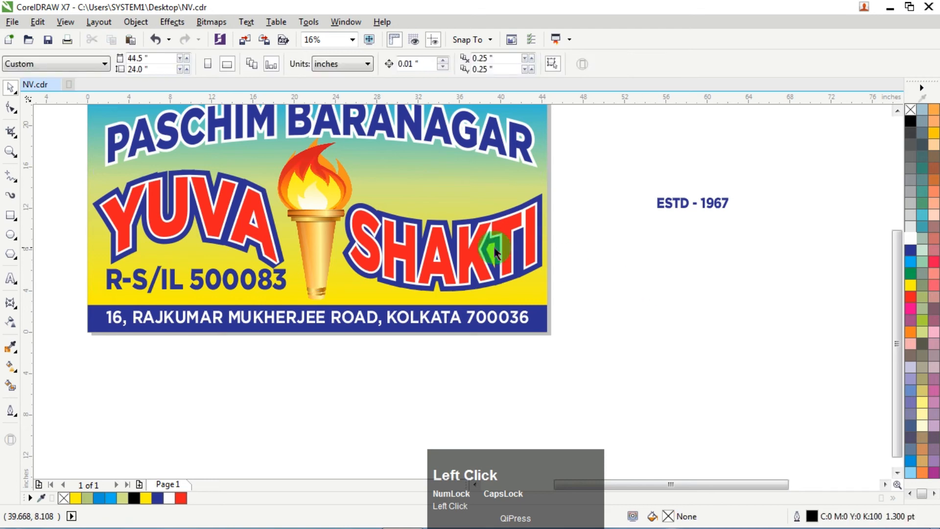
Select the white-outlined YUVA and SHAKTI layers together and undo the trial moves
scroll(382, 216, "up", 3)
left_click_drag(419, 222, 463, 211)
key("ctrl+z")
scroll(379, 222, "down", 2)
scroll(225, 191, "up", 5)
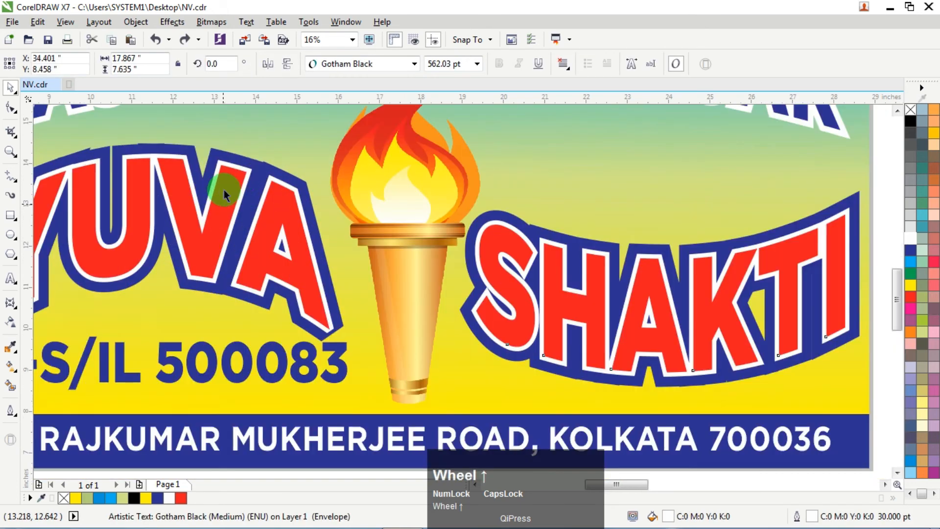
left_click(298, 129, "shift")
scroll(508, 248, "down", 3)
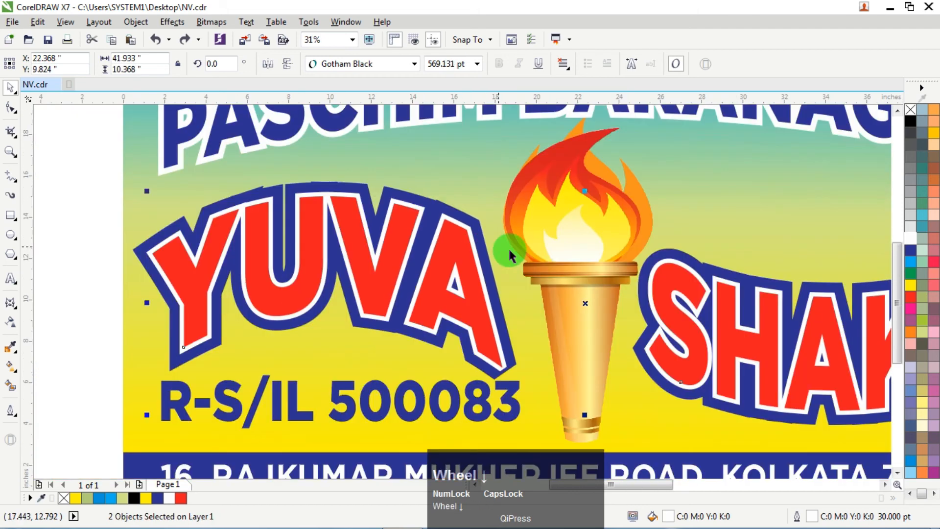
scroll(595, 310, "down", 2)
left_click_drag(579, 304, 596, 335)
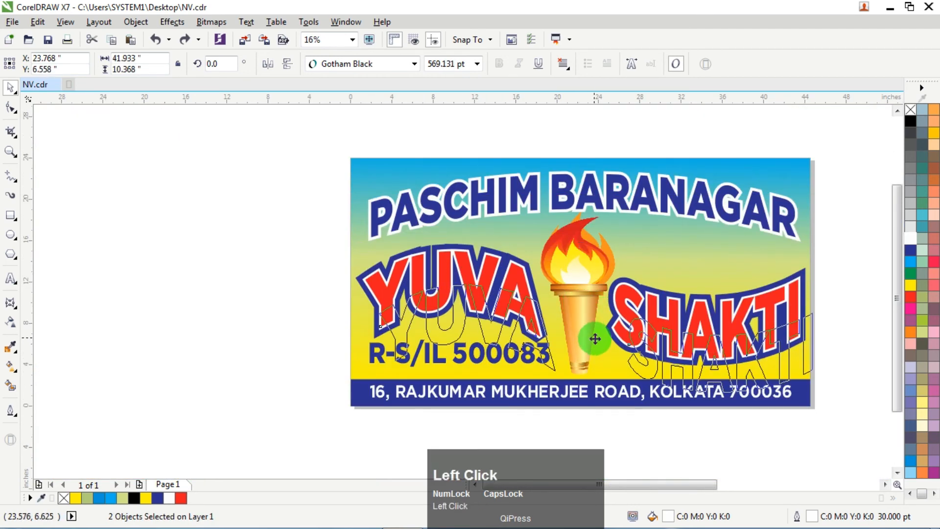
key("ctrl+z")
Widen the white outline of YUVA and SHAKTI to 40 pt and finally to 50 pt
key("F12")
key("Tab")
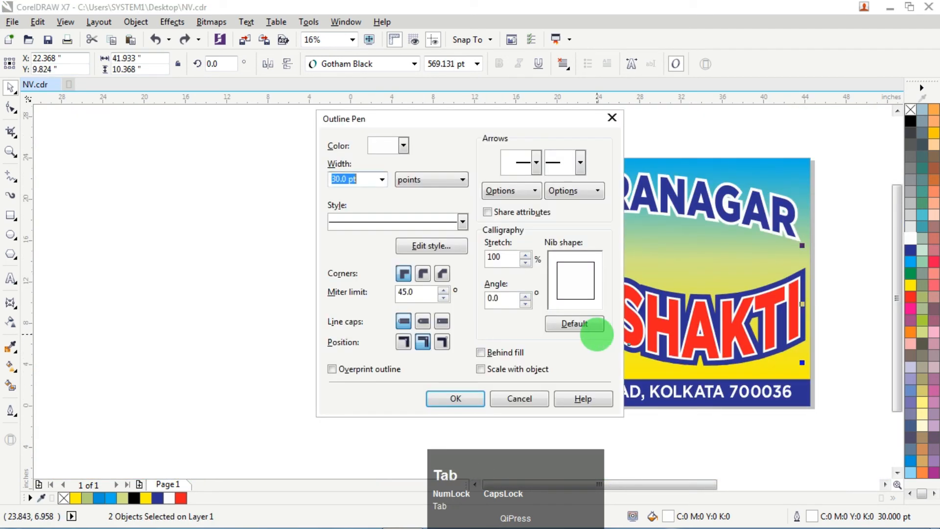
type("40")
key("Return")
key("F12")
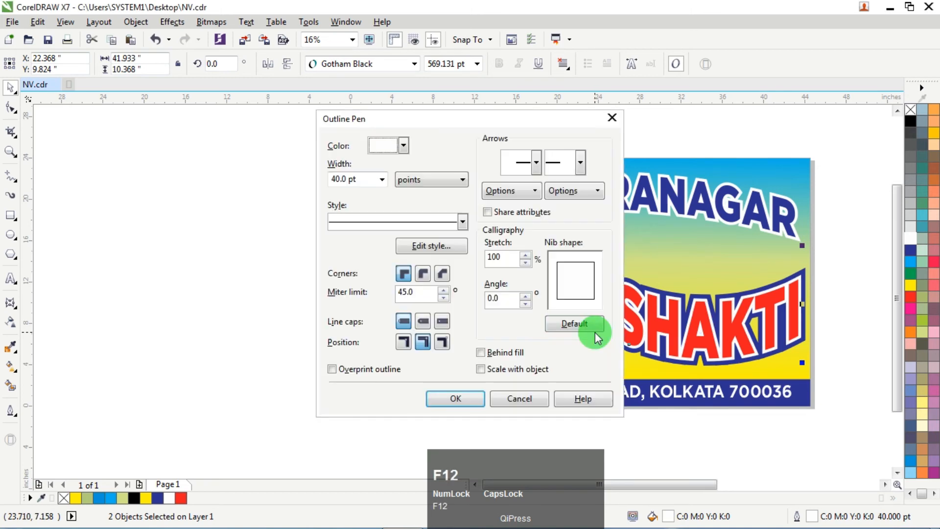
key("Tab")
key("Return")
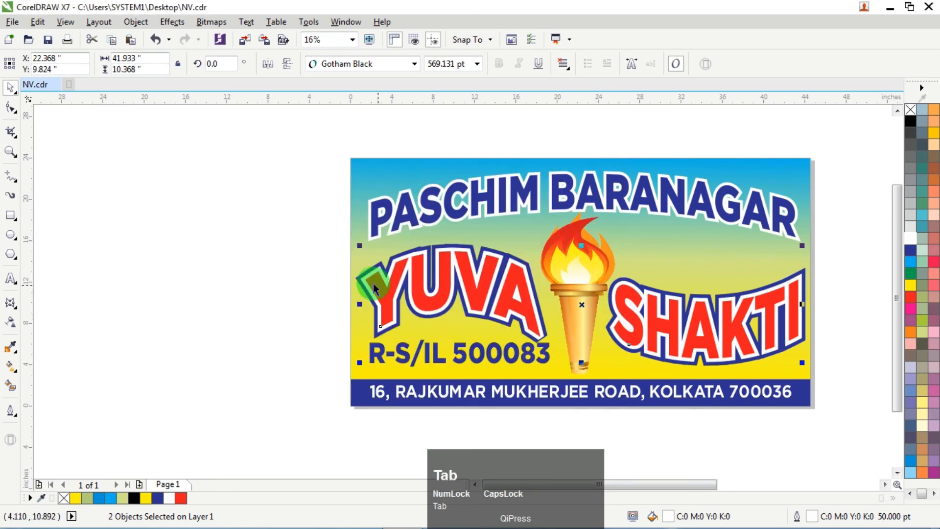
Move the ESTD - 1967 text from beside the page onto the sign, just above SHAKTI
scroll(446, 234, "up", 1)
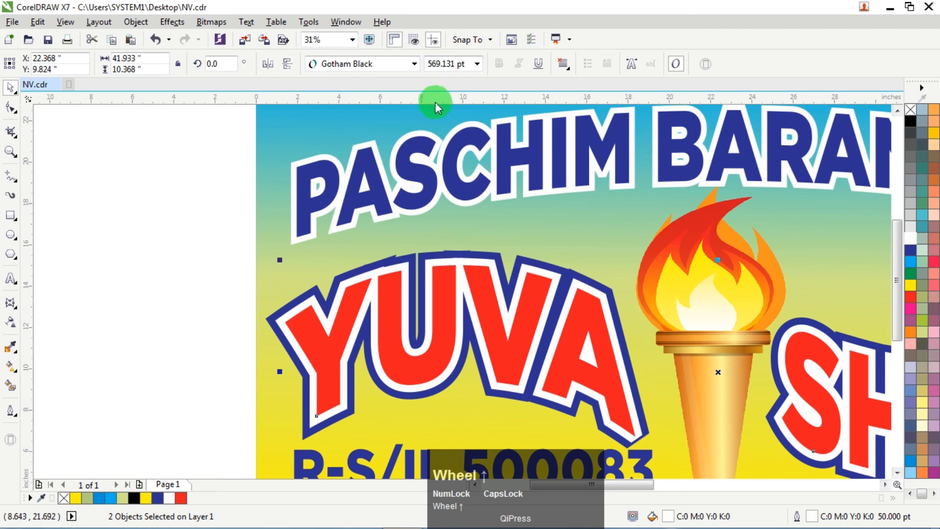
scroll(449, 138, "down", 2)
scroll(499, 186, "down", 1)
scroll(538, 196, "up", 2)
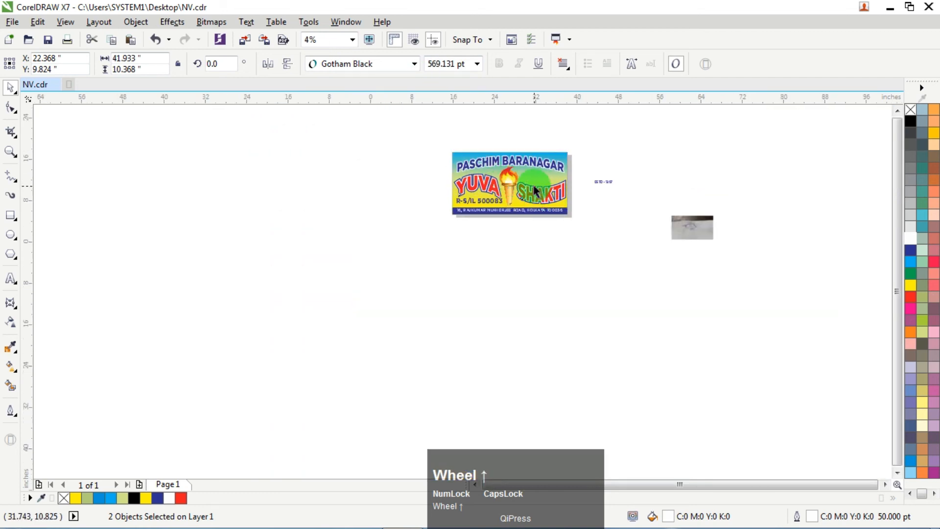
left_click(784, 230)
left_click_drag(787, 169, 529, 161)
Set the registration number text under YUVA to 150 pt and centre it roughly beneath the word
left_click_drag(387, 244, 381, 248)
left_click(441, 69)
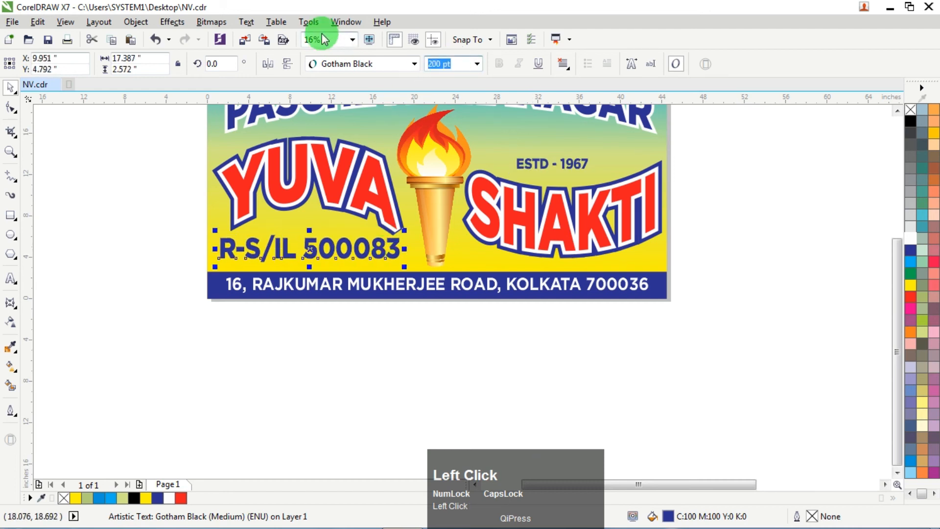
type("150")
key("Return")
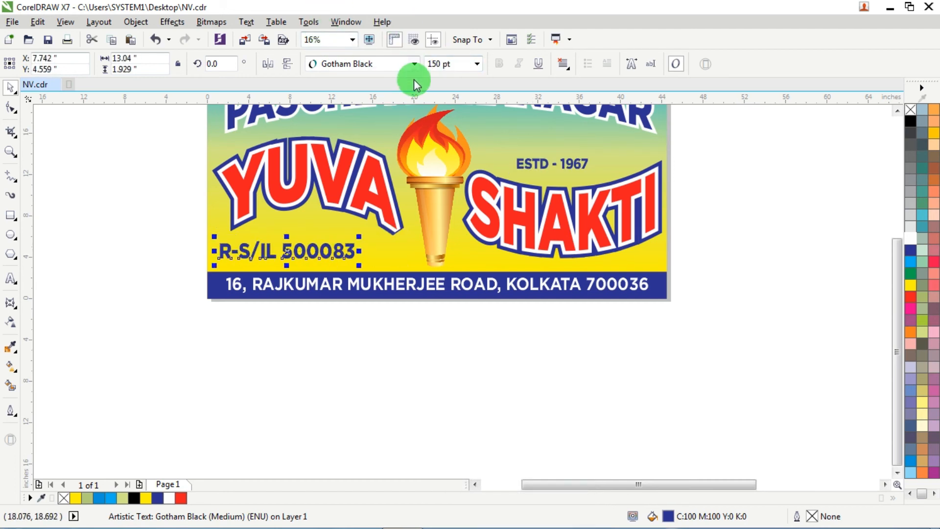
left_click_drag(305, 251, 329, 251)
scroll(356, 230, "down", 1)
scroll(355, 230, "up", 1)
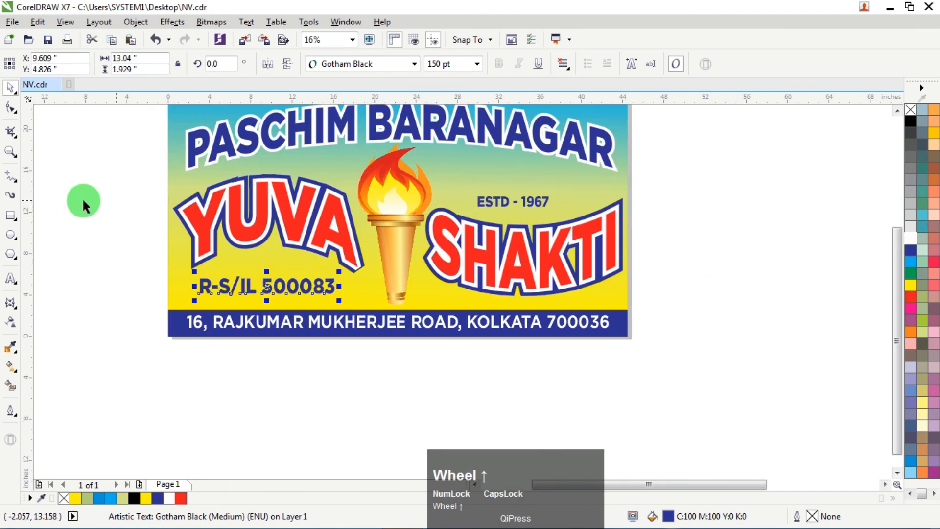
Select all three YUVA layers and widen them toward the torch to about 17.3 inches
left_click_drag(113, 153, 405, 255)
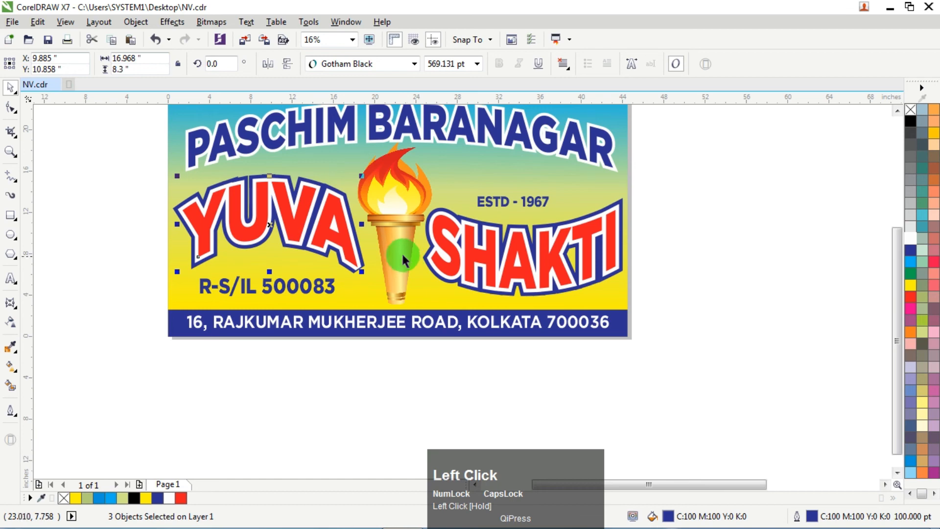
scroll(402, 259, "up", 1)
left_click(324, 200)
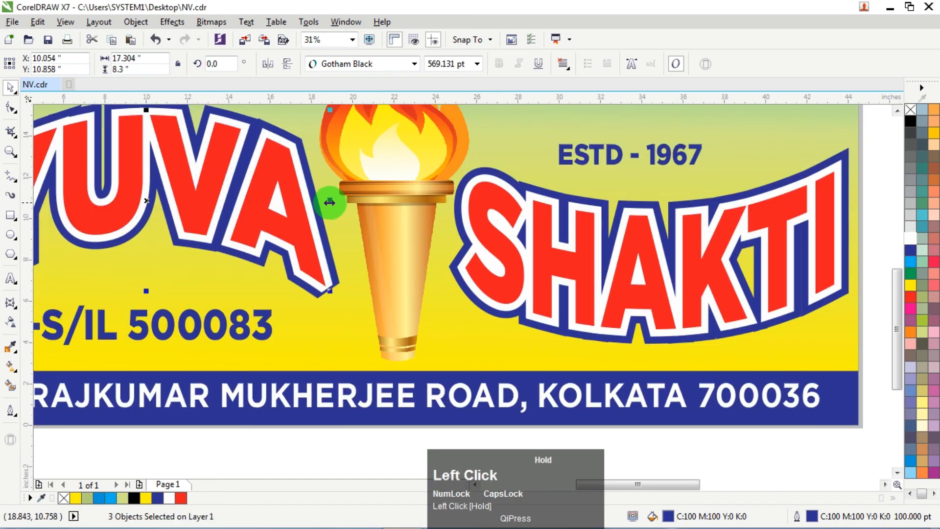
scroll(325, 200, "down", 1)
Select the SHAKTI layers together with ESTD - 1967 and narrow them slightly from the page's outer edge
left_click(690, 178)
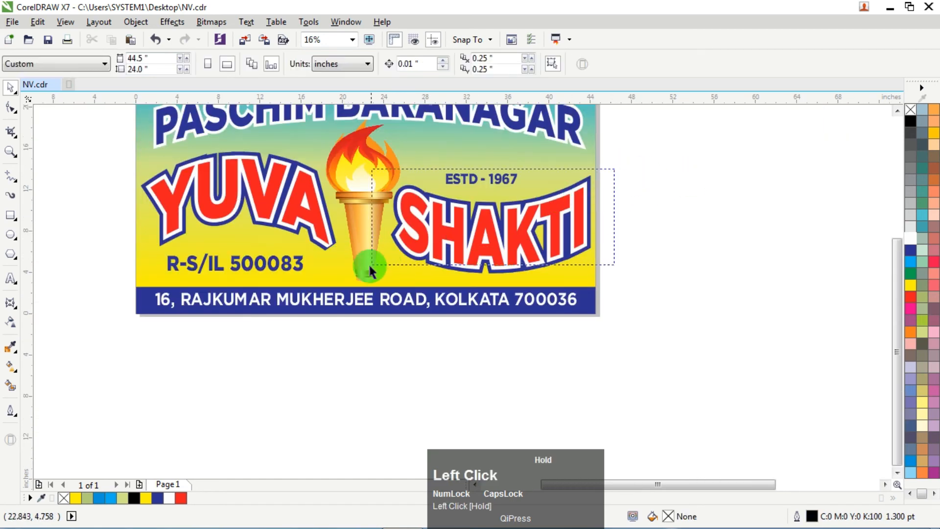
left_click_drag(347, 278, 347, 277)
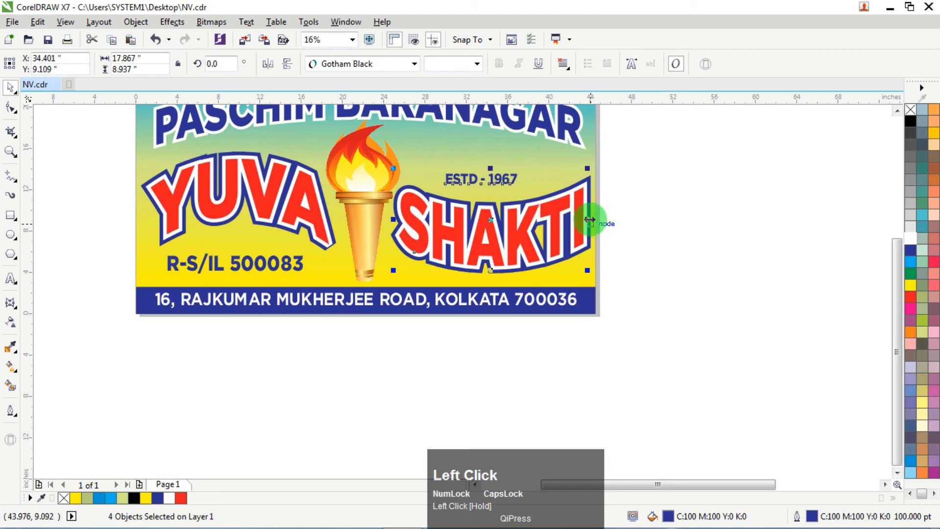
left_click_drag(589, 220, 583, 221)
left_click(643, 202)
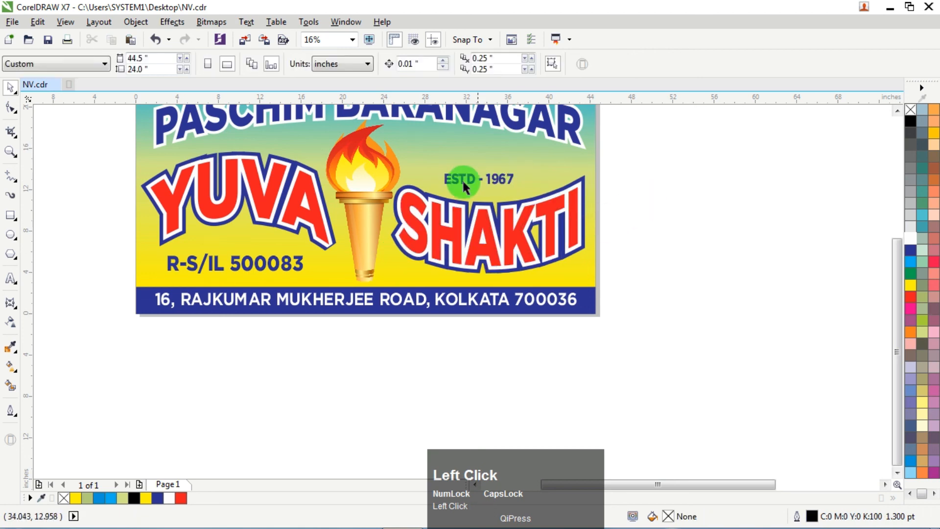
Enlarge ESTD - 1967 proportionally and move it higher into the space above SHAKTI
left_click(463, 179)
scroll(465, 177, "up", 1)
scroll(473, 170, "up", 2)
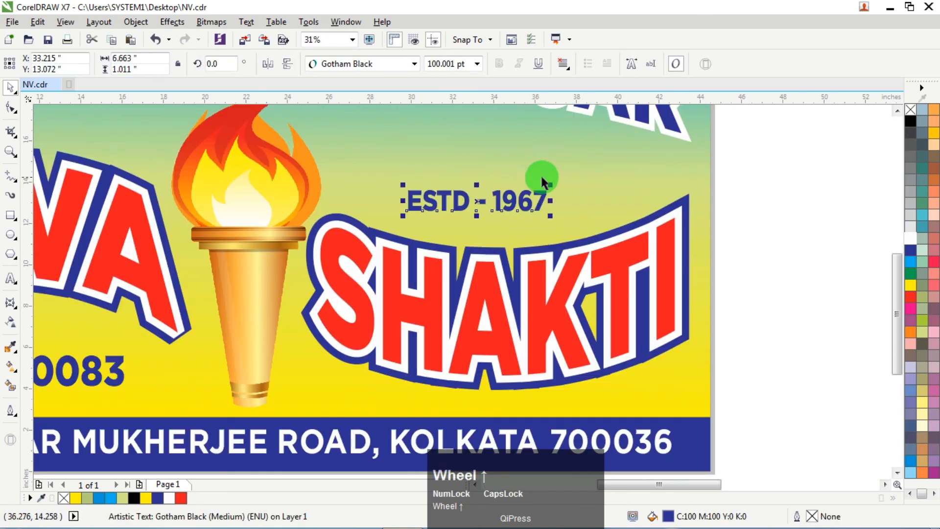
left_click_drag(550, 182, 588, 169)
left_click_drag(511, 200, 514, 168)
left_click(828, 162)
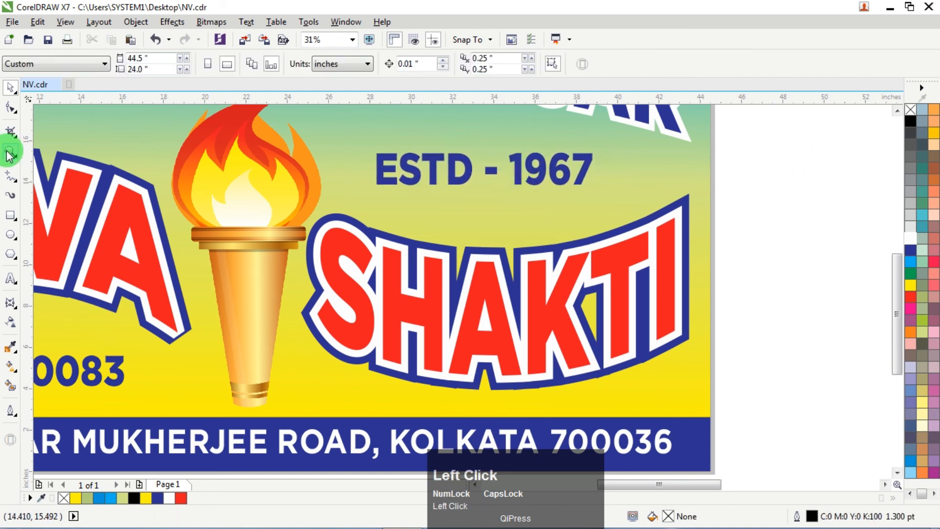
Draw a rectangle about 11.7 by 2.9 inches around ESTD - 1967 and round its corners to 0.5 inch
left_click(10, 215)
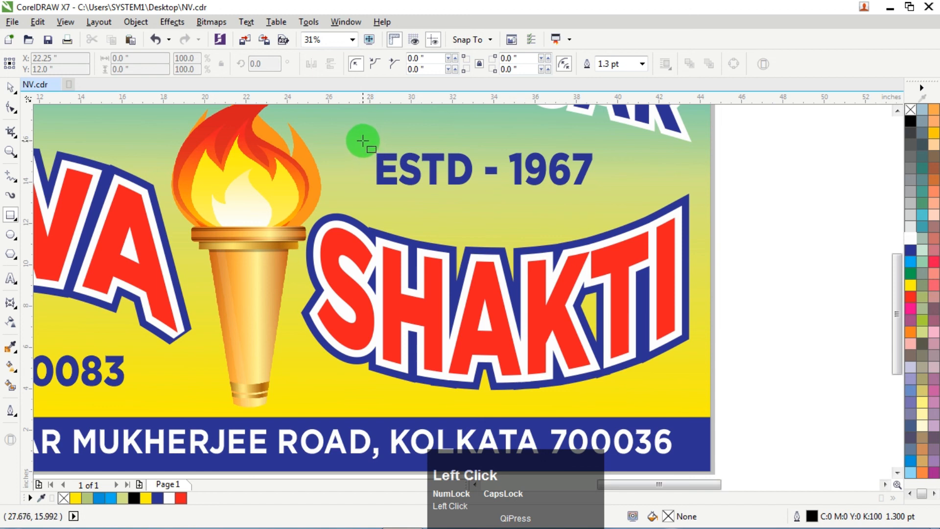
left_click_drag(363, 141, 605, 200)
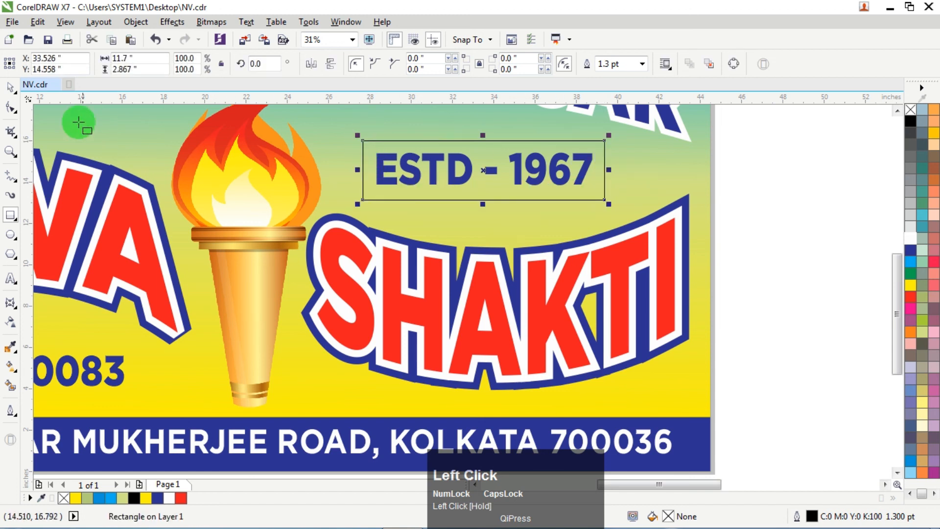
left_click(11, 106)
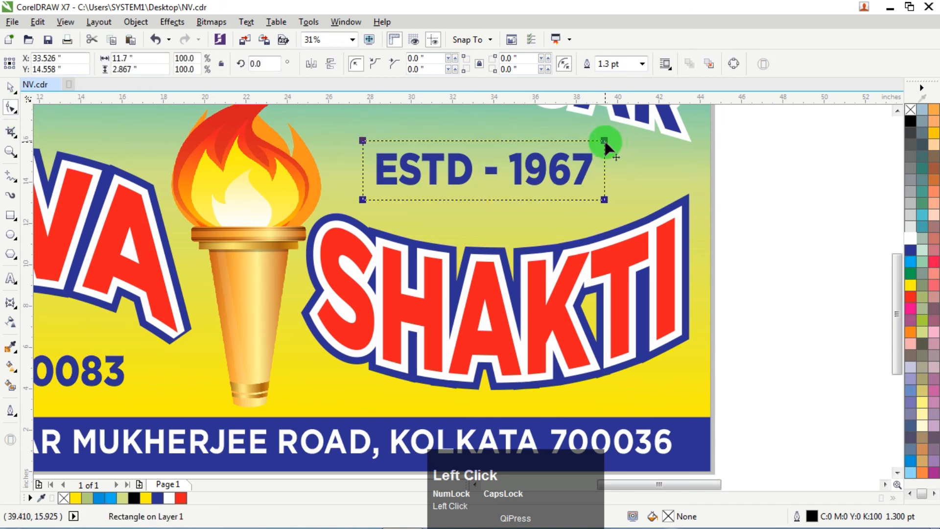
left_click_drag(605, 143, 613, 148)
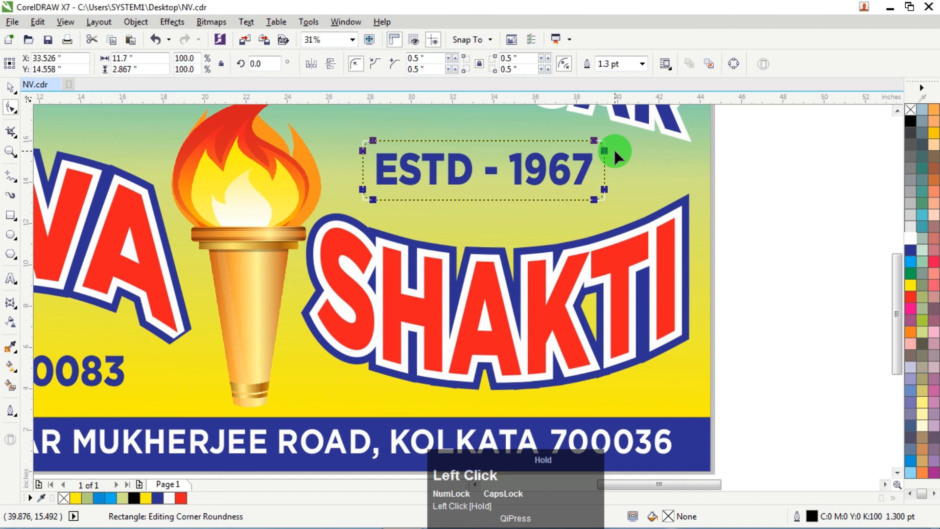
left_click(10, 90)
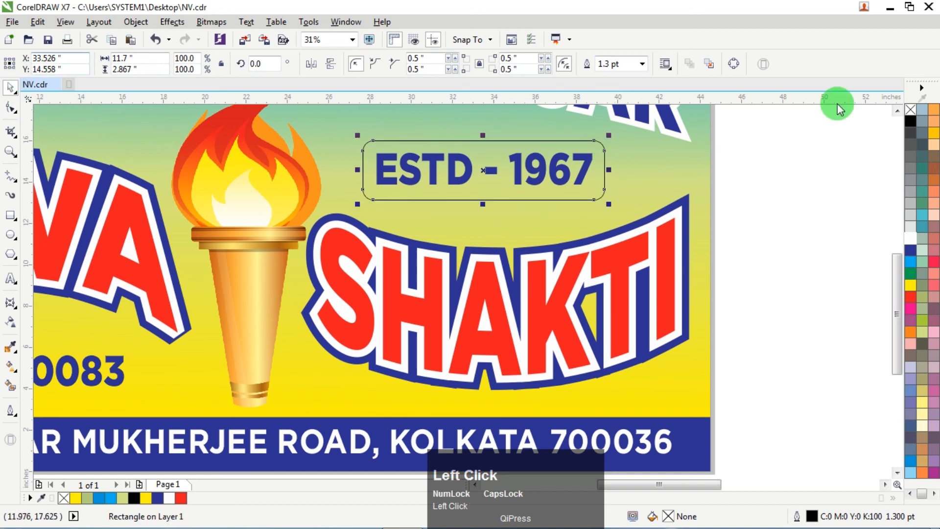
Fill the rounded rectangle around ESTD - 1967 with dark blue and remove its outline
left_click(910, 248)
right_click(911, 108)
left_click(759, 152)
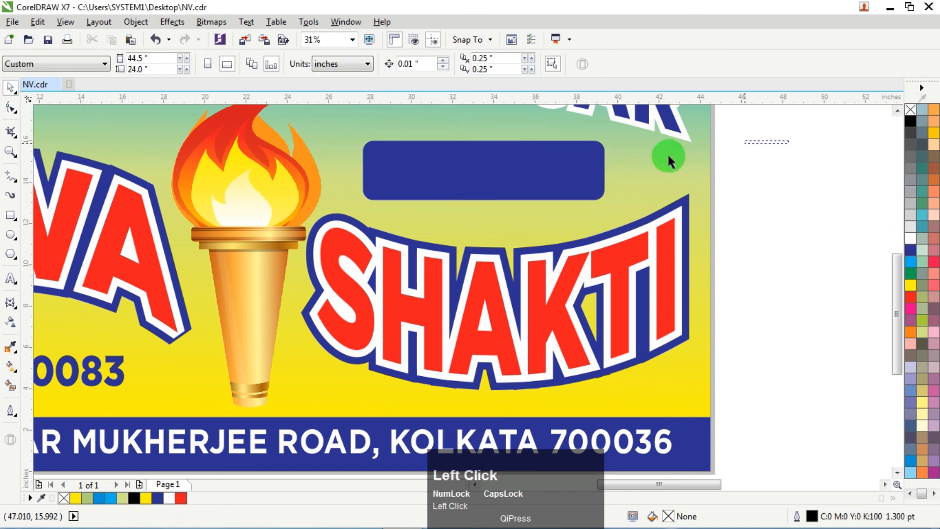
Bring the ESTD - 1967 text in front of the blue rounded box and color it white
left_click(375, 229)
key("ctrl+Home")
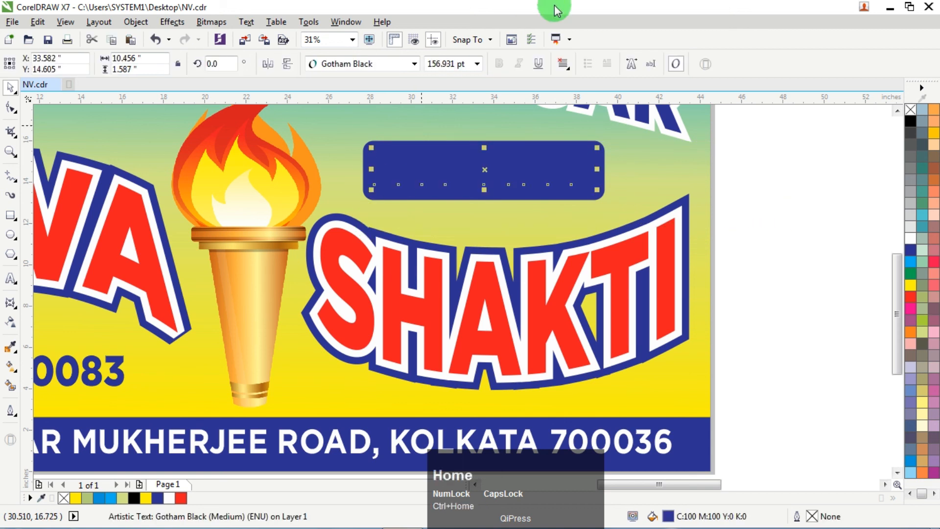
left_click(911, 238)
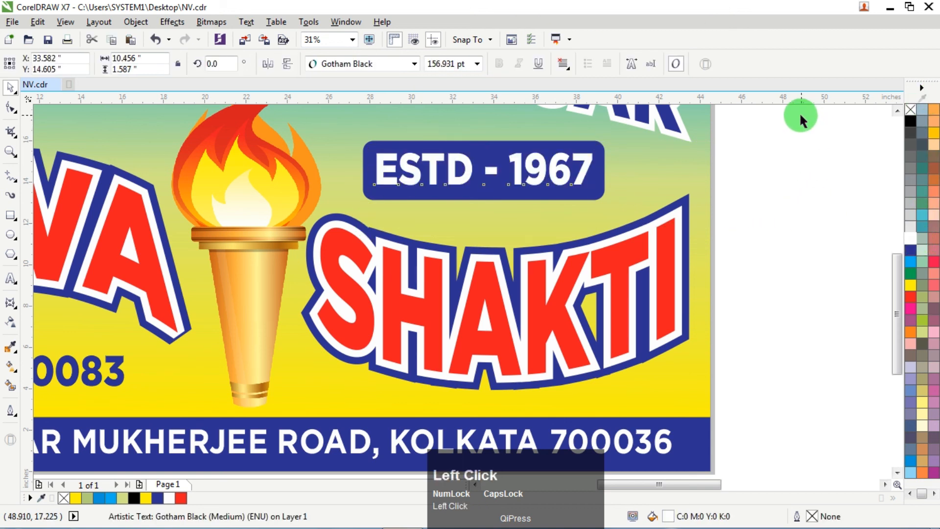
Select the ESTD - 1967 text with its blue box and move them together slightly outward and down, about 0.6 inch sideways
left_click_drag(801, 118, 282, 244)
mouse_move(514, 167)
left_mouse_down()
mouse_move(531, 174)
mouse_move(522, 177)
left_mouse_up()
scroll(724, 168, "down", 3)
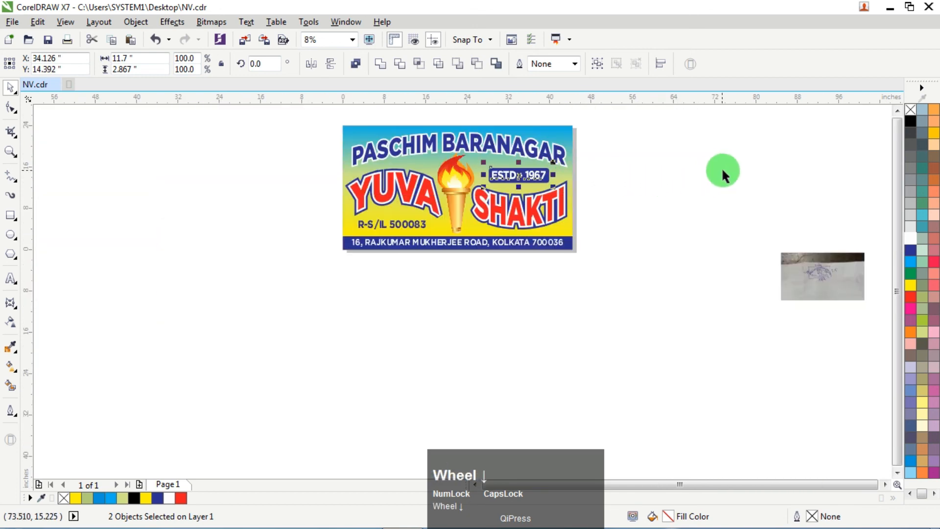
left_click(497, 169)
scroll(497, 168, "up", 1)
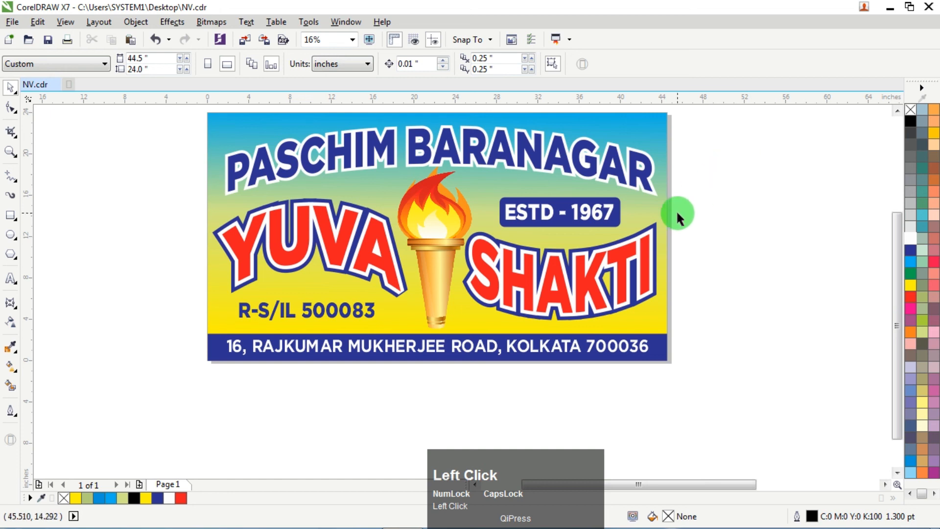
Group the heading, YUVA, SHAKTI, torch, registration number and ESTD box, and center the group horizontally on the gradient background
left_click(897, 111)
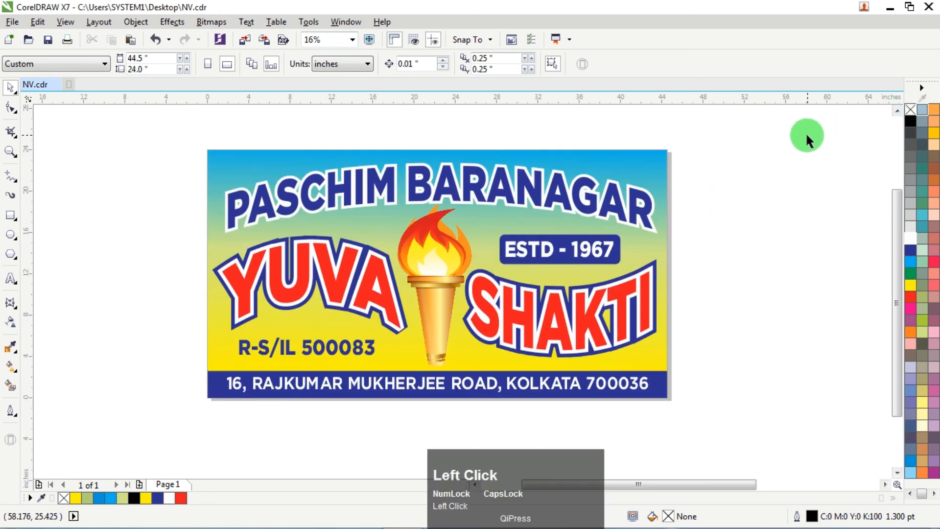
left_click_drag(742, 162, 174, 369)
key("ctrl+g")
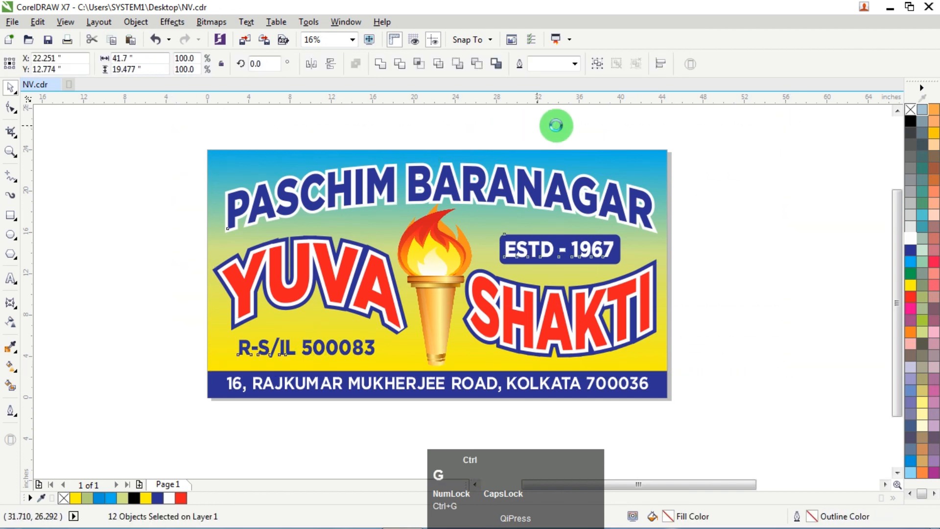
left_click(599, 153, "shift")
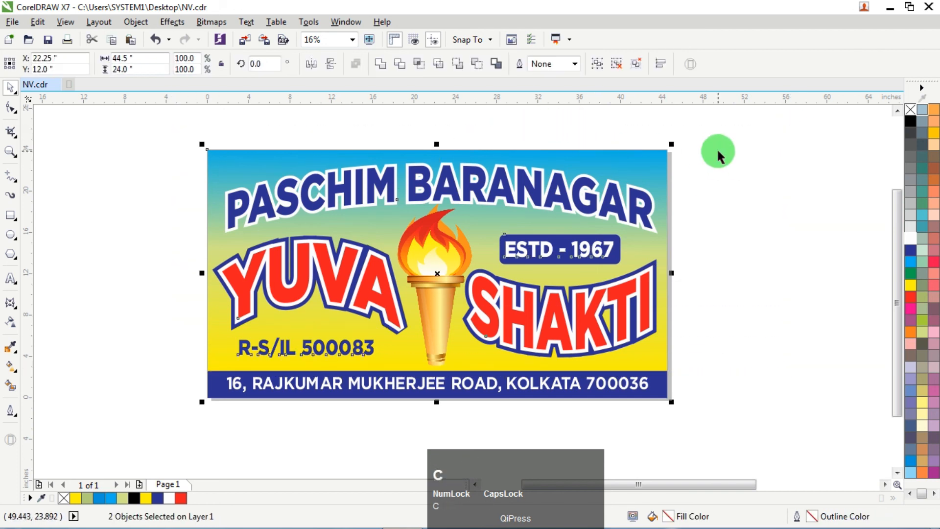